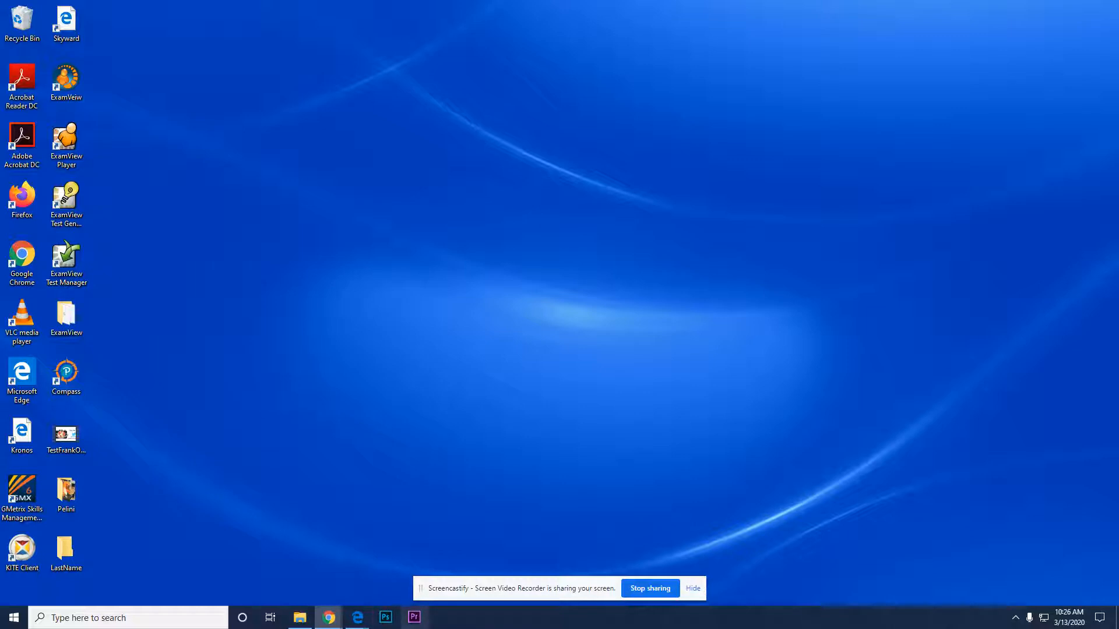
# Open Adobe Premiere Pro, start a new project and name it with 2, the owner's last name and _Basics
pyautogui.click(414, 618)
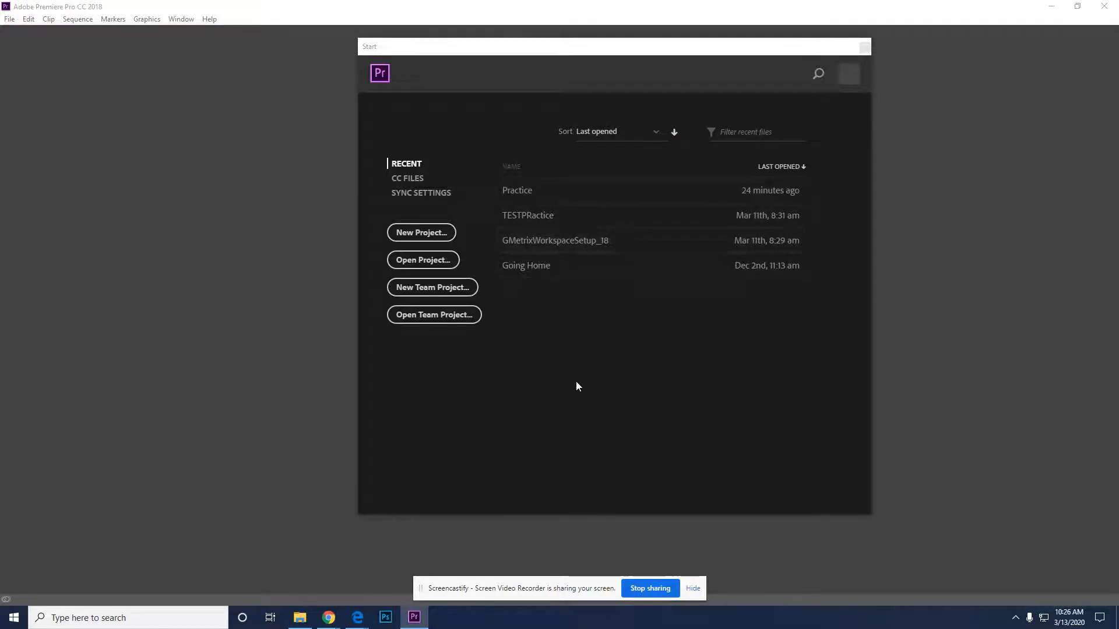
pyautogui.click(423, 233)
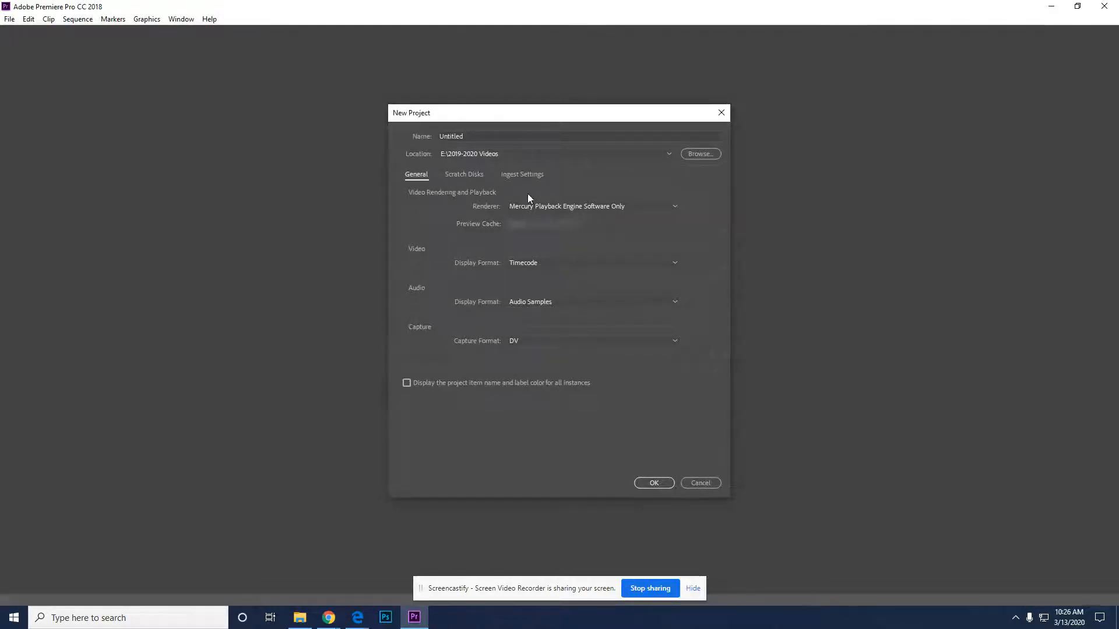
pyautogui.moveTo(473, 136); pyautogui.dragTo(437, 134)
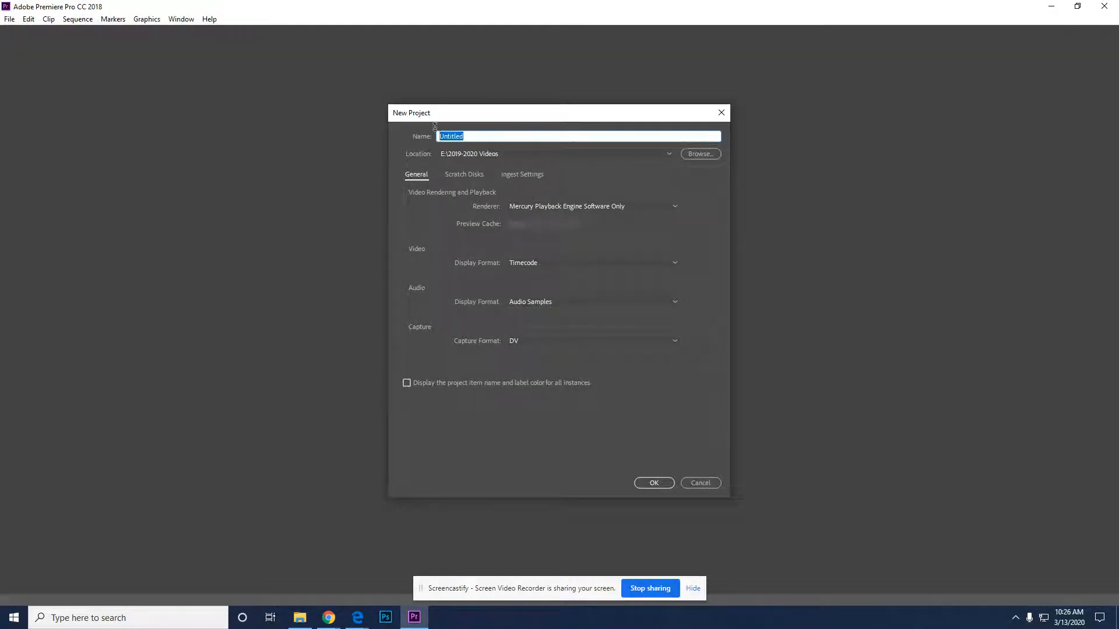
pyautogui.write('2Pelini_Basics')
# Set the project location to the folder on the Desktop named with the owner's last name and create the project
pyautogui.click(696, 157)
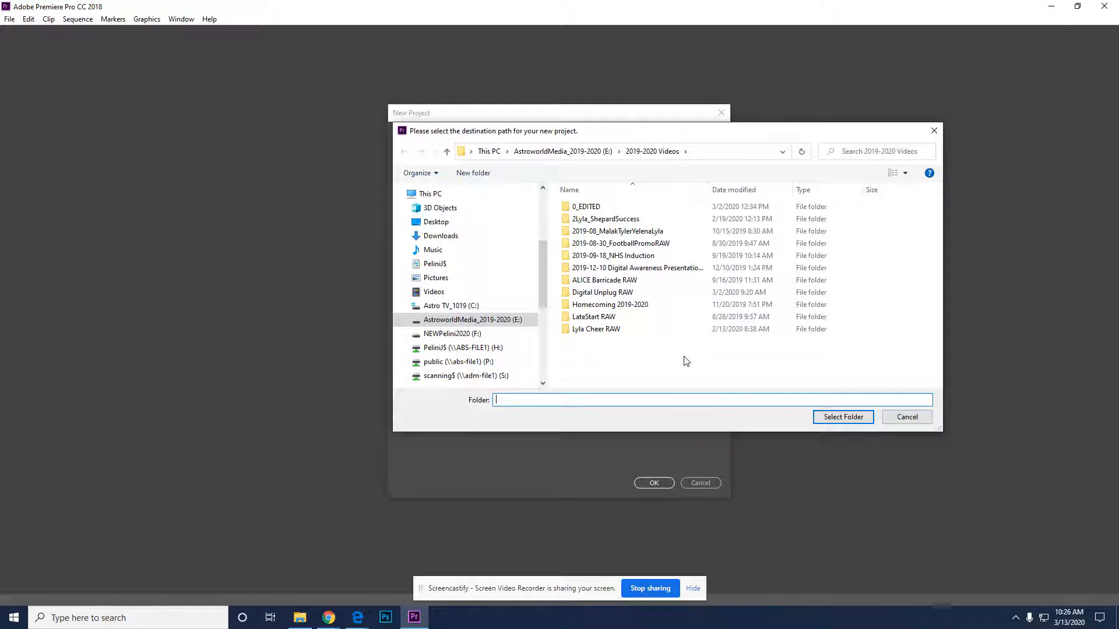
pyautogui.click(441, 228)
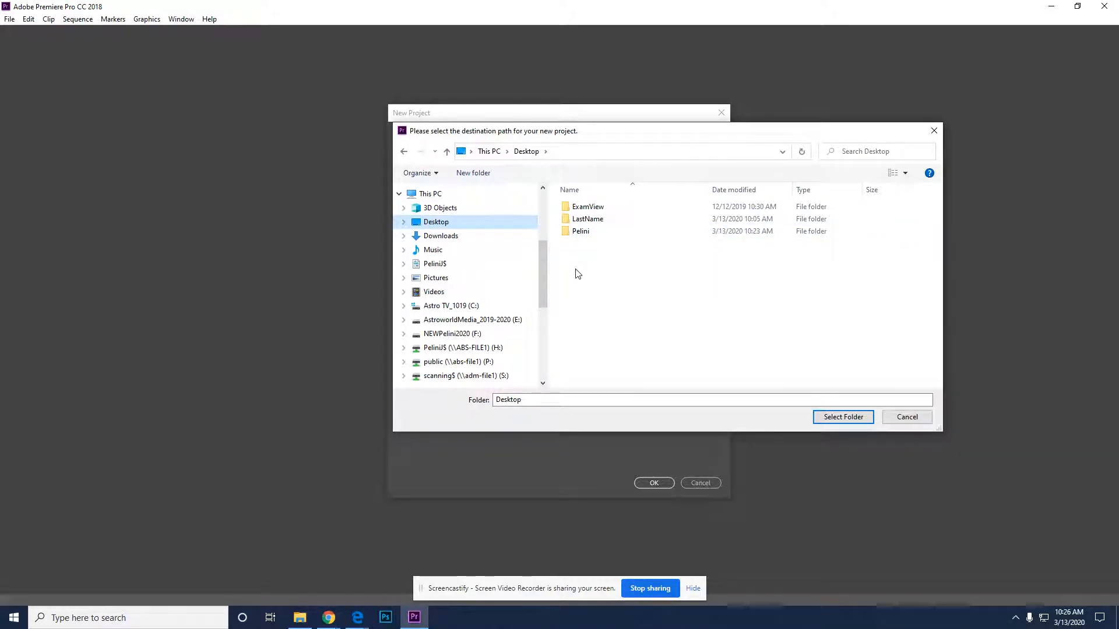
pyautogui.doubleClick(587, 232)
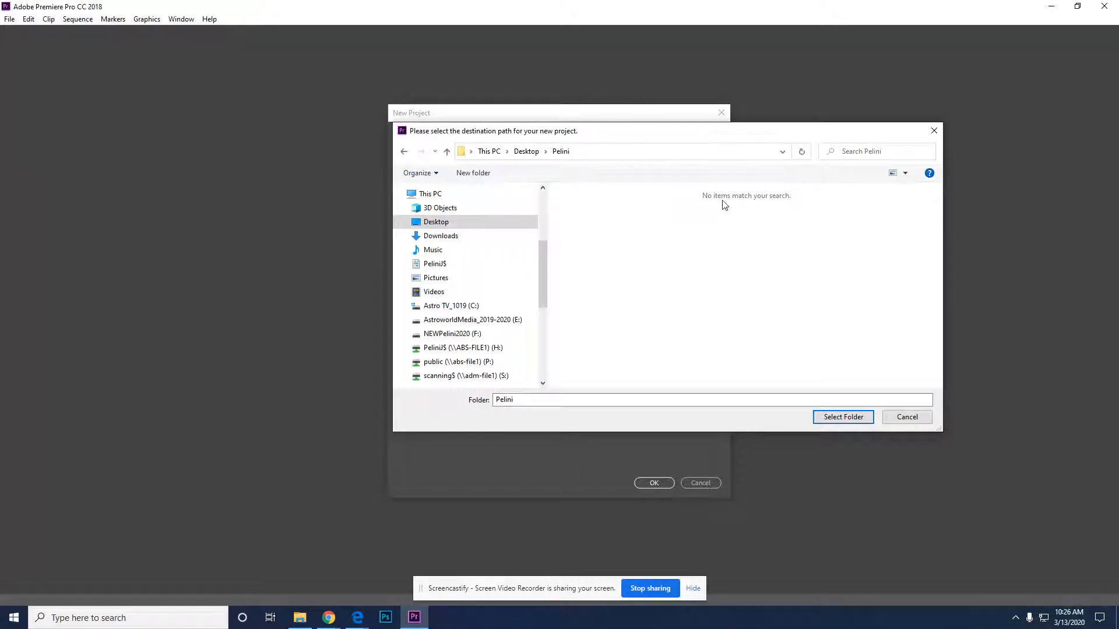
pyautogui.click(837, 416)
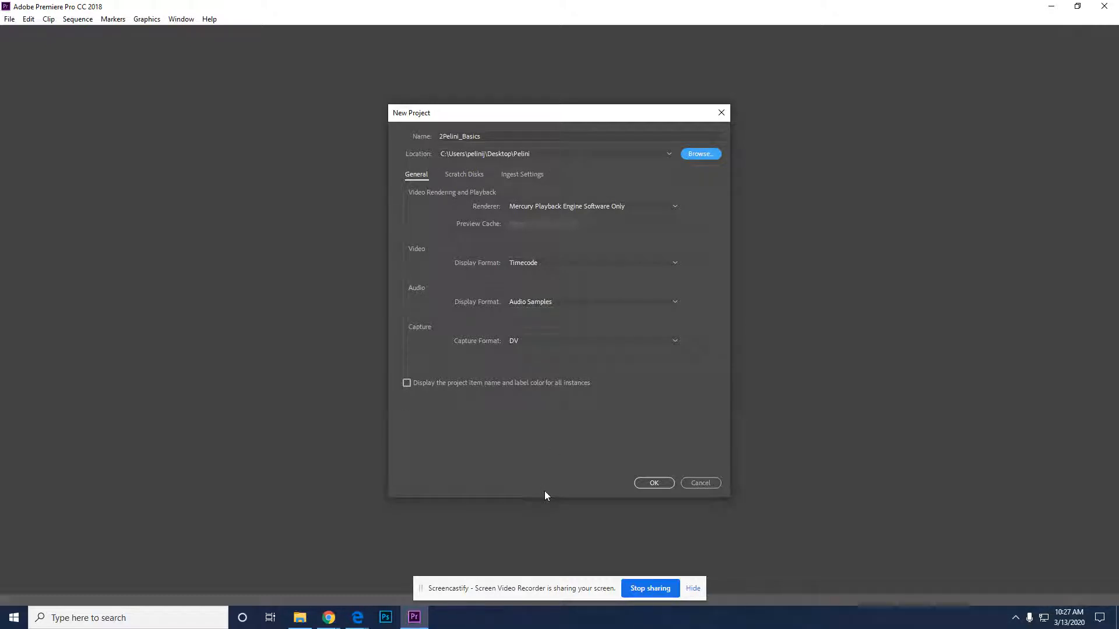
pyautogui.click(658, 485)
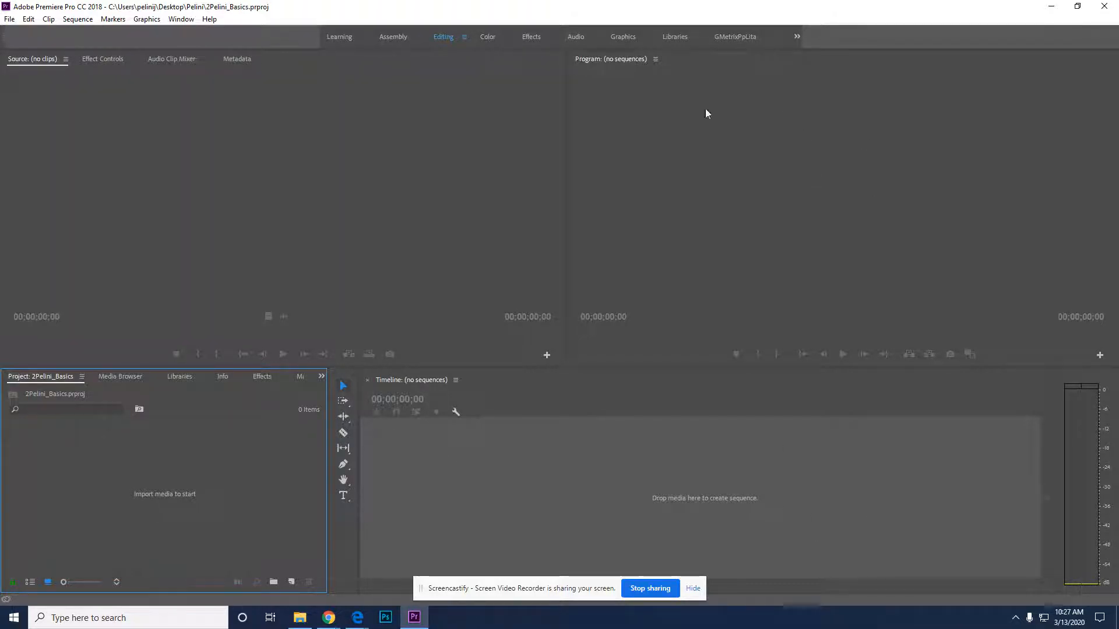
# Switch to the Color workspace and return to the Editing workspace
pyautogui.click(769, 180)
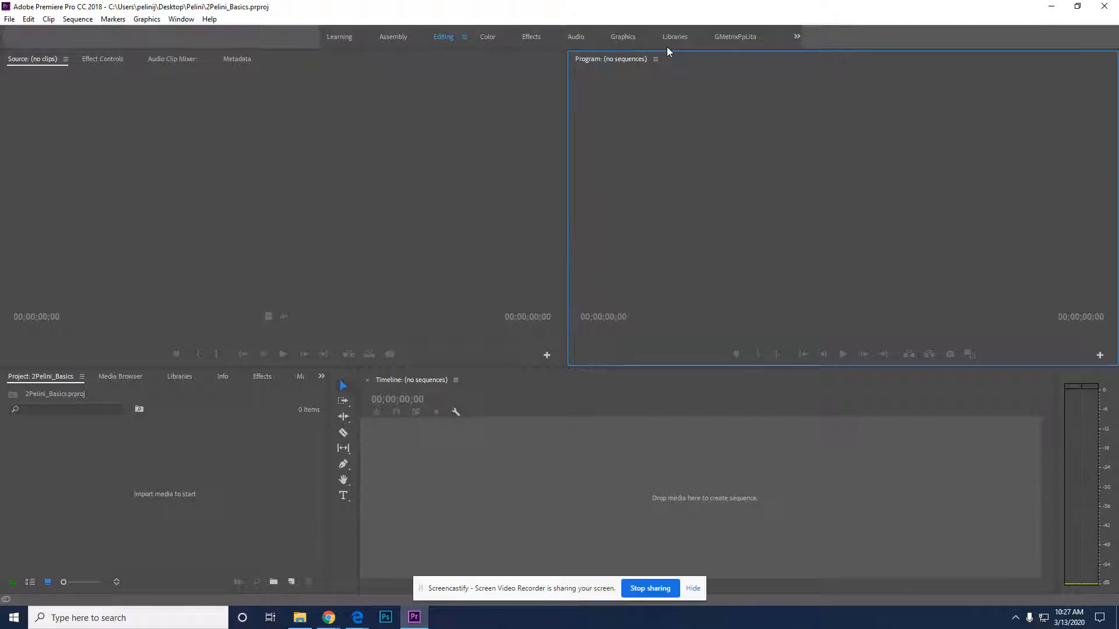
pyautogui.click(496, 39)
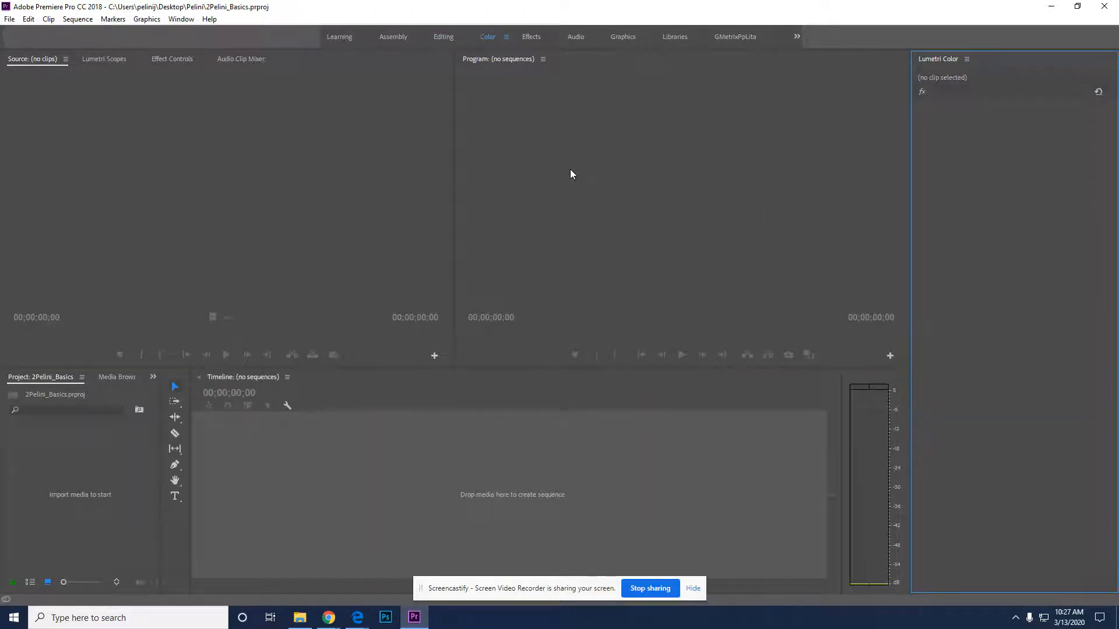
pyautogui.click(444, 37)
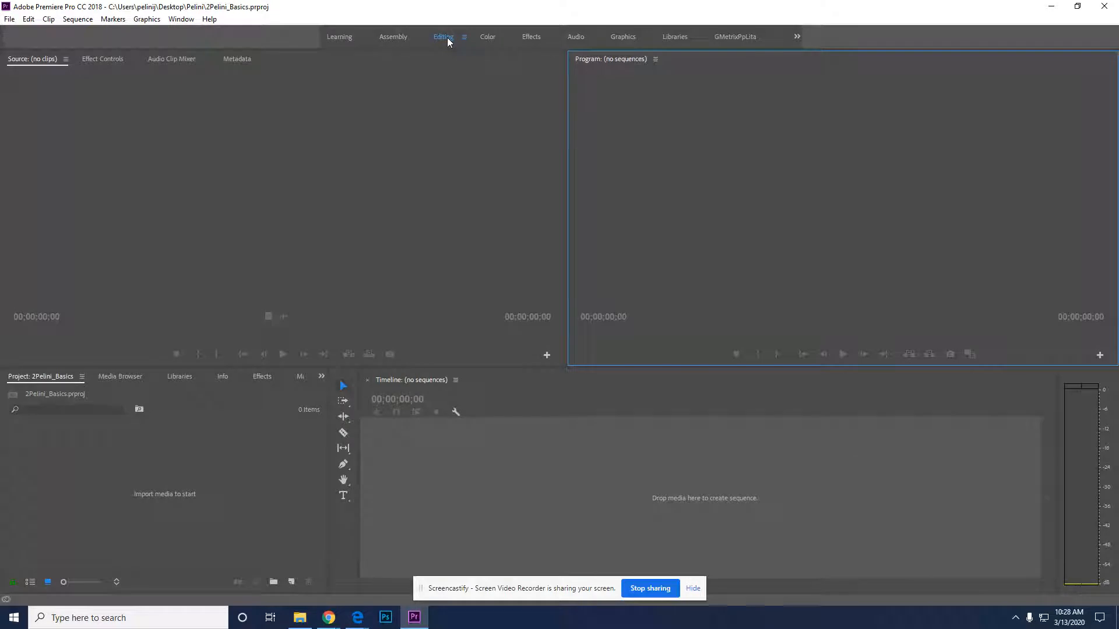
# Start a new sequence with the Custom editing mode and a timebase of 29.97 frames/second
pyautogui.click(291, 582)
pyautogui.click(312, 441)
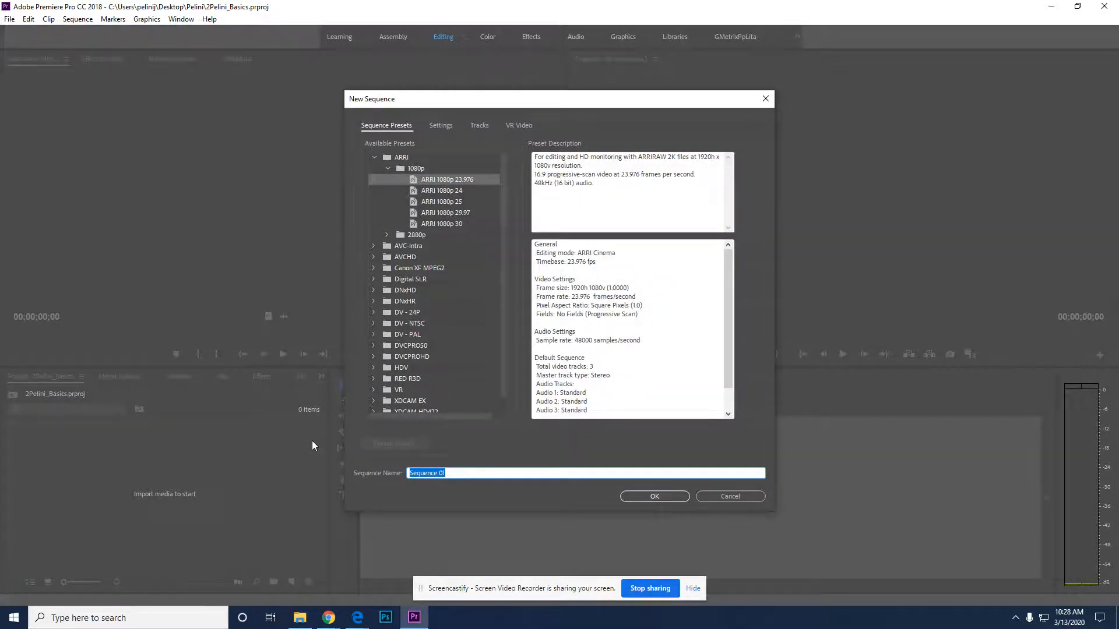
pyautogui.click(438, 124)
pyautogui.click(584, 145)
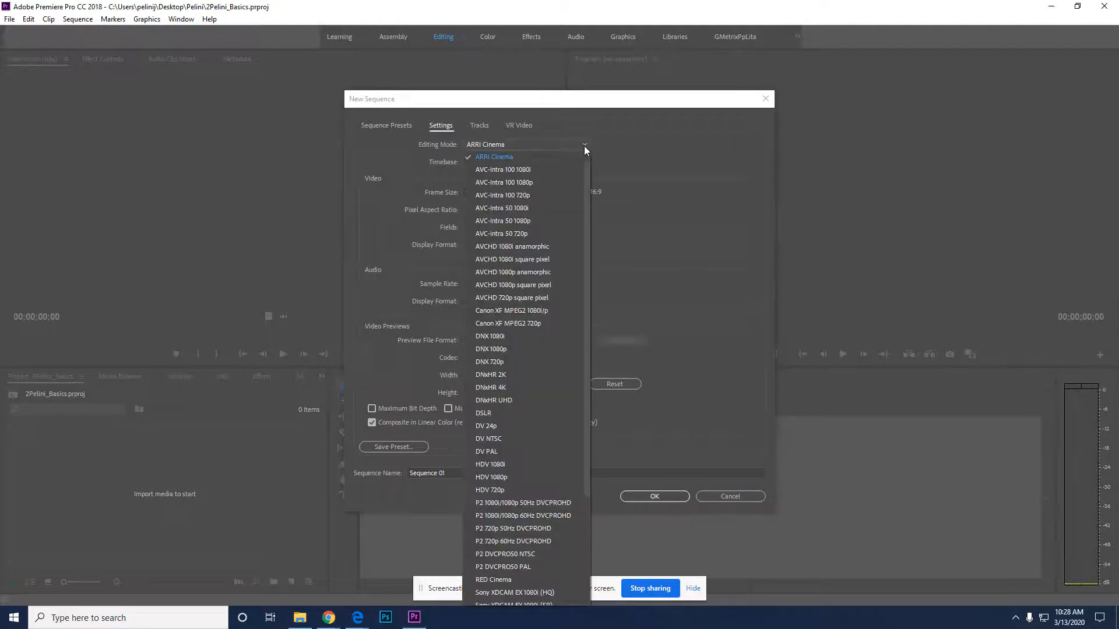
pyautogui.scroll(1, 586, 162)
pyautogui.click(554, 160)
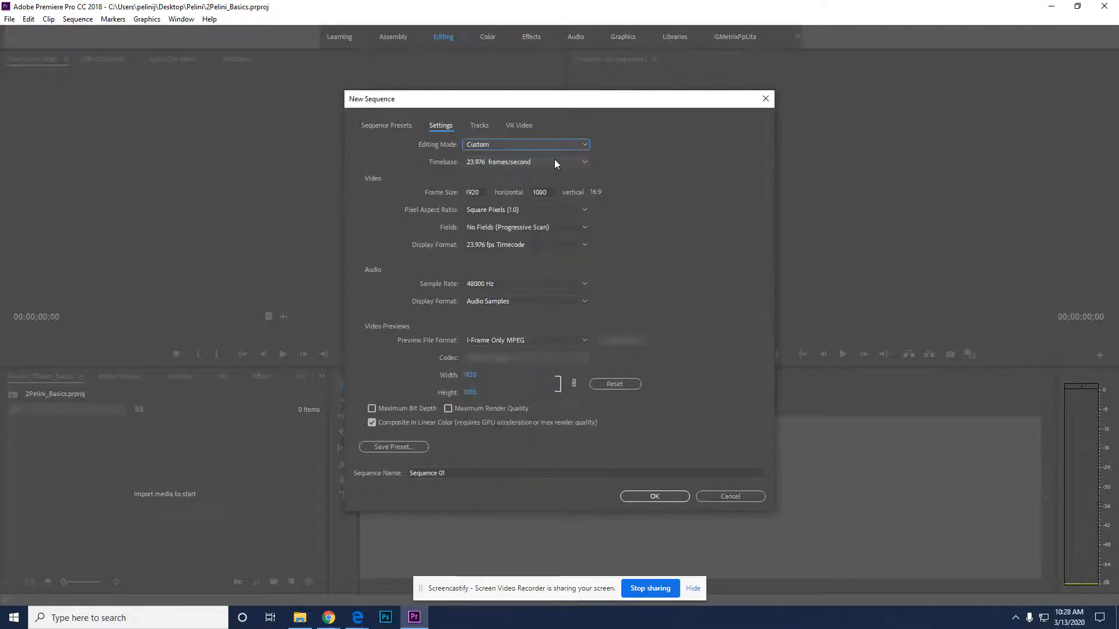
pyautogui.click(540, 162)
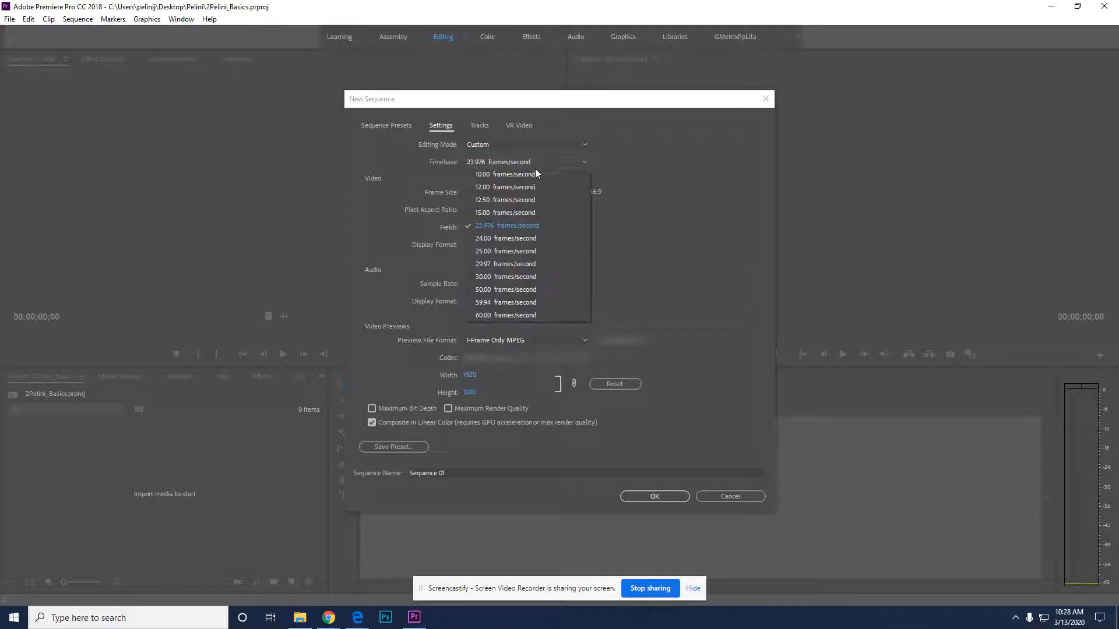
pyautogui.click(492, 265)
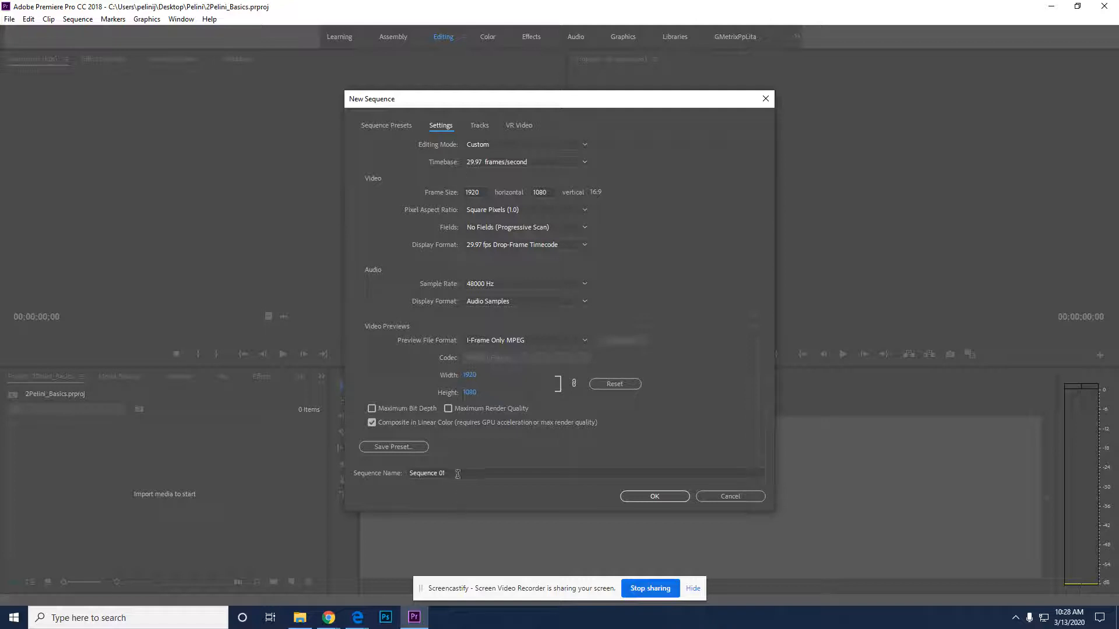
# Name the sequence with 2, the owner's last name and Basics, and create it
pyautogui.click(458, 473)
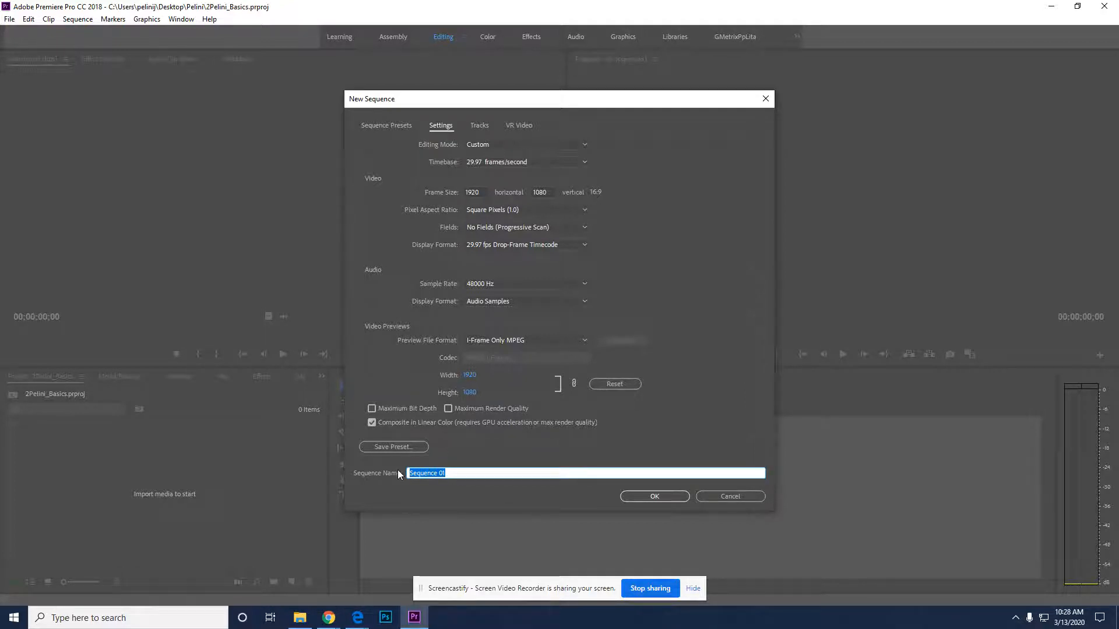
pyautogui.write('2PeliniBasics')
pyautogui.click(641, 495)
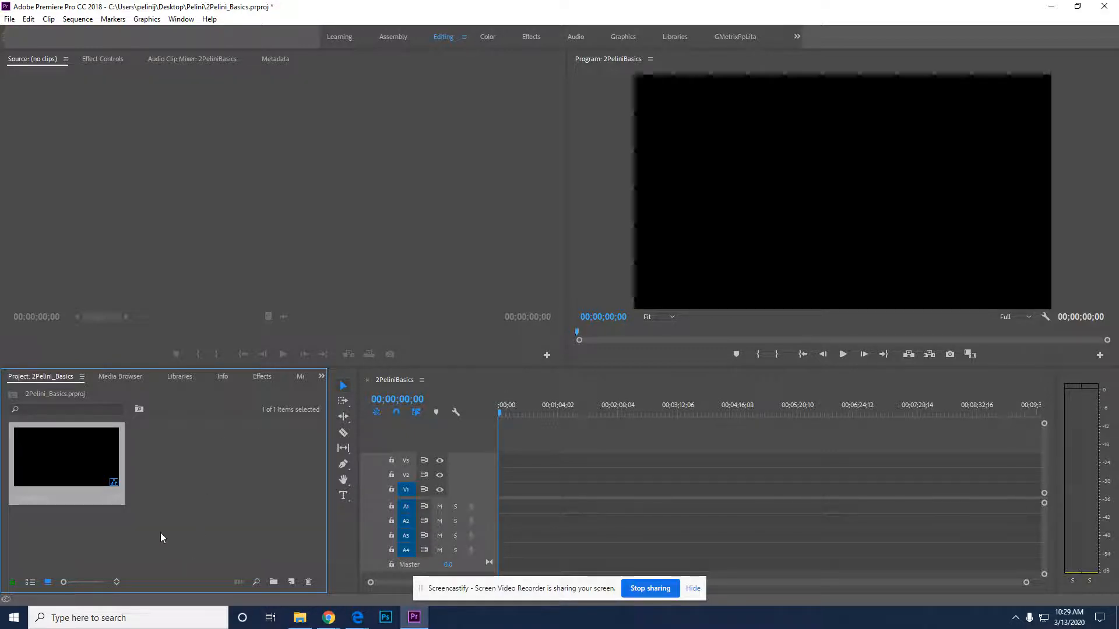
# Start a media import and browse to the project folder on the Desktop
pyautogui.rightClick(204, 479)
pyautogui.click(245, 560)
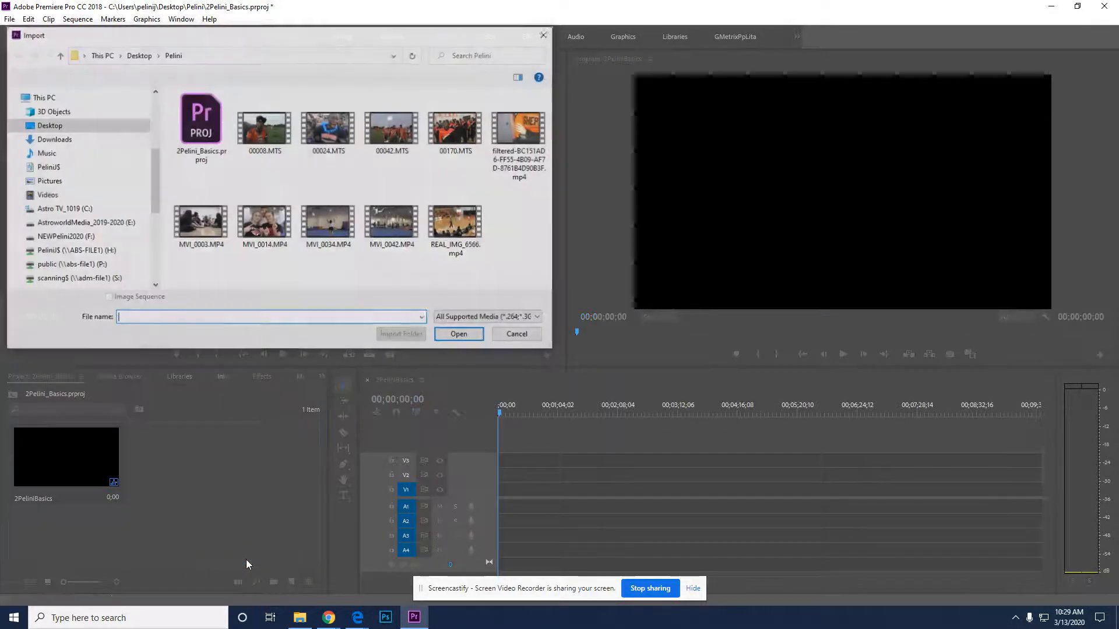
pyautogui.click(138, 56)
pyautogui.click(205, 135)
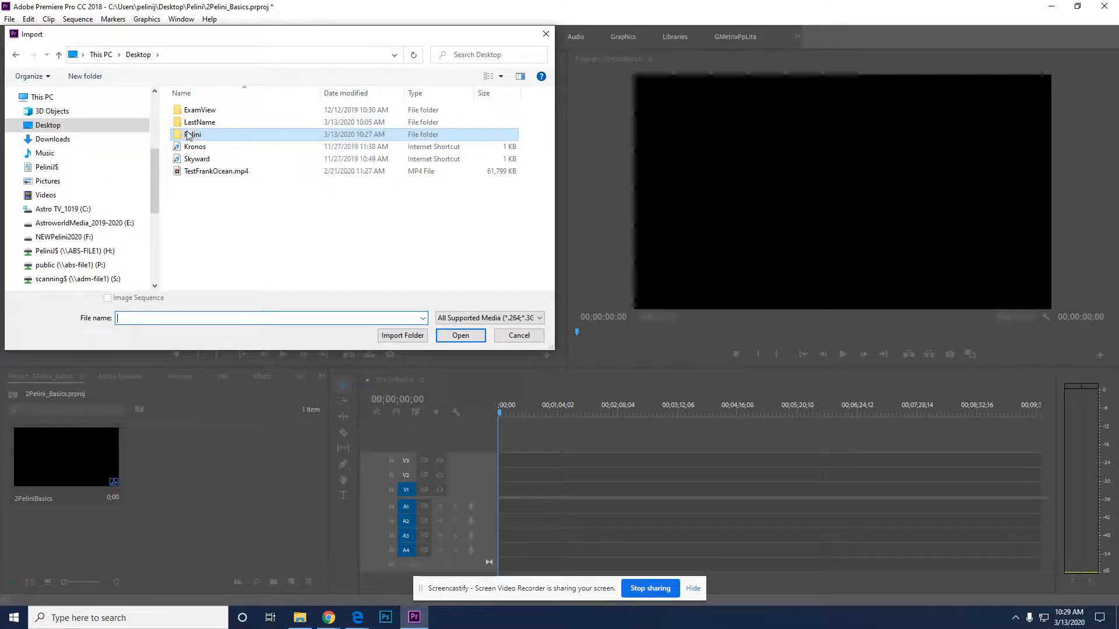
pyautogui.doubleClick(197, 137)
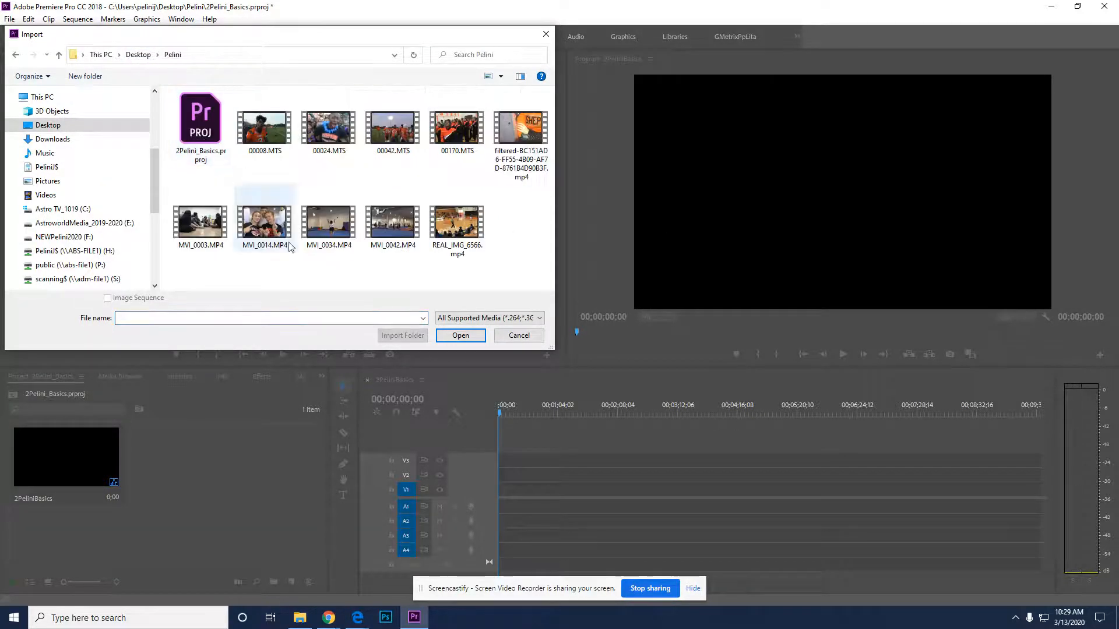
# Import the clips 00008.MTS, 00024.MTS, 00170.MTS, MVI_0014.MP4, MVI_0042.MP4 and REAL_IMG_6566.mp4 into the project
pyautogui.click(285, 154)
pyautogui.keyDown('ctrl'); pyautogui.click(328, 134); pyautogui.keyUp('ctrl')
pyautogui.keyDown('ctrl'); pyautogui.click(457, 129); pyautogui.keyUp('ctrl')
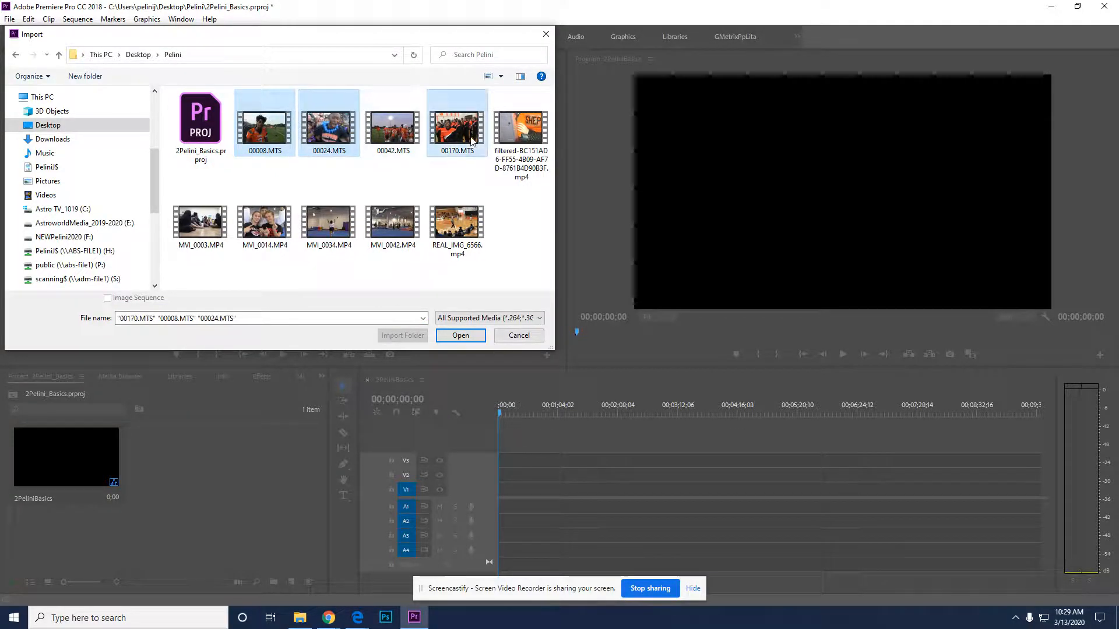
pyautogui.keyDown('ctrl'); pyautogui.click(264, 222); pyautogui.keyUp('ctrl')
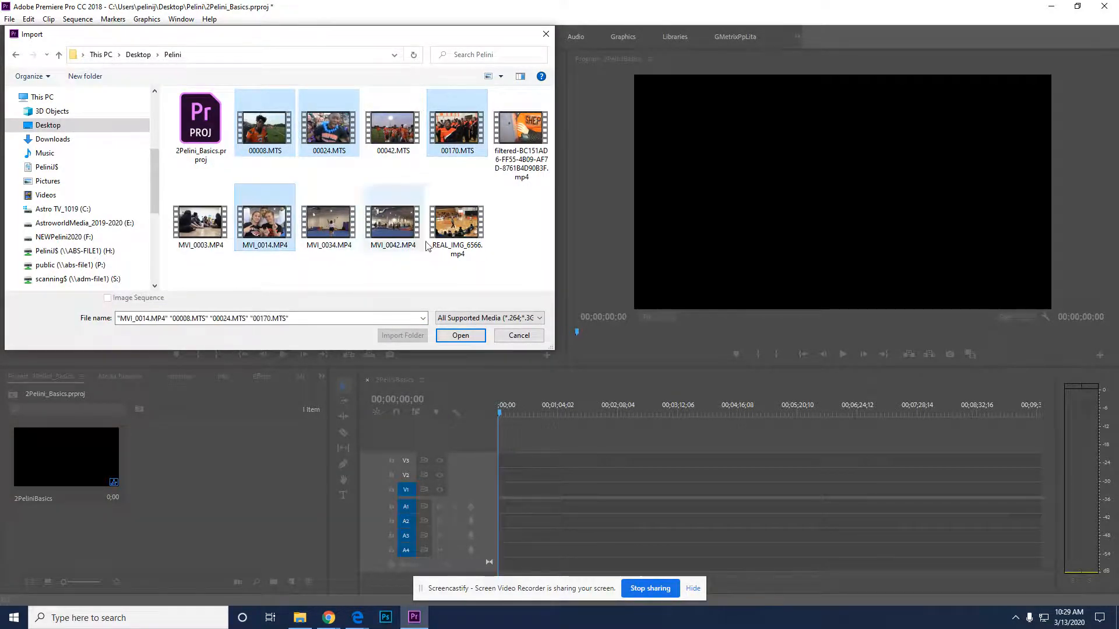
pyautogui.keyDown('ctrl'); pyautogui.click(392, 223); pyautogui.keyUp('ctrl')
pyautogui.keyDown('ctrl'); pyautogui.click(457, 222); pyautogui.keyUp('ctrl')
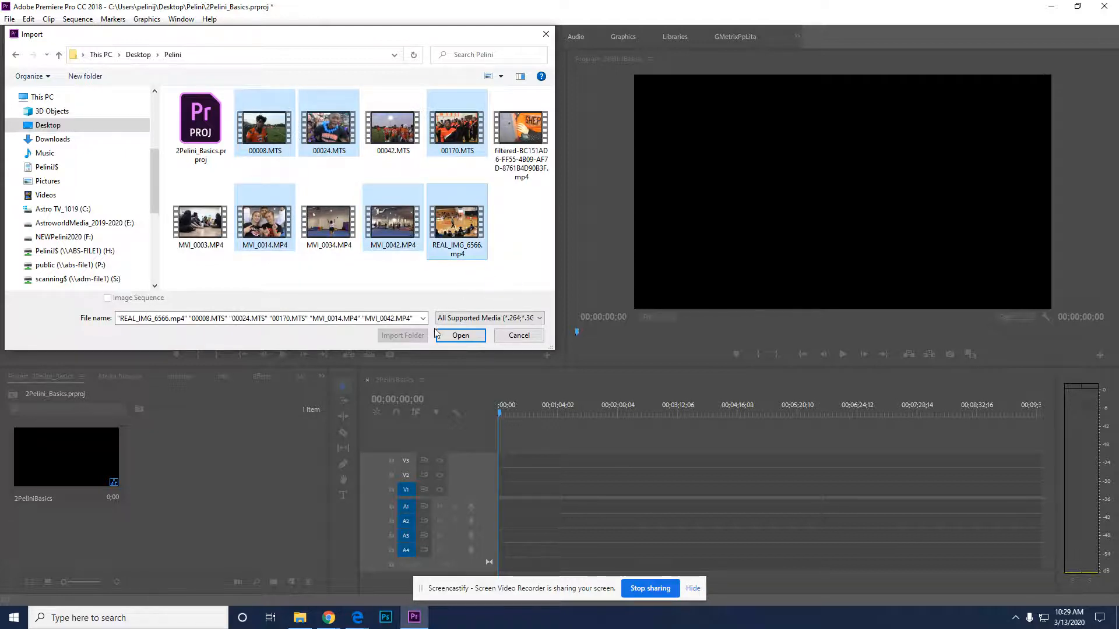
pyautogui.click(459, 335)
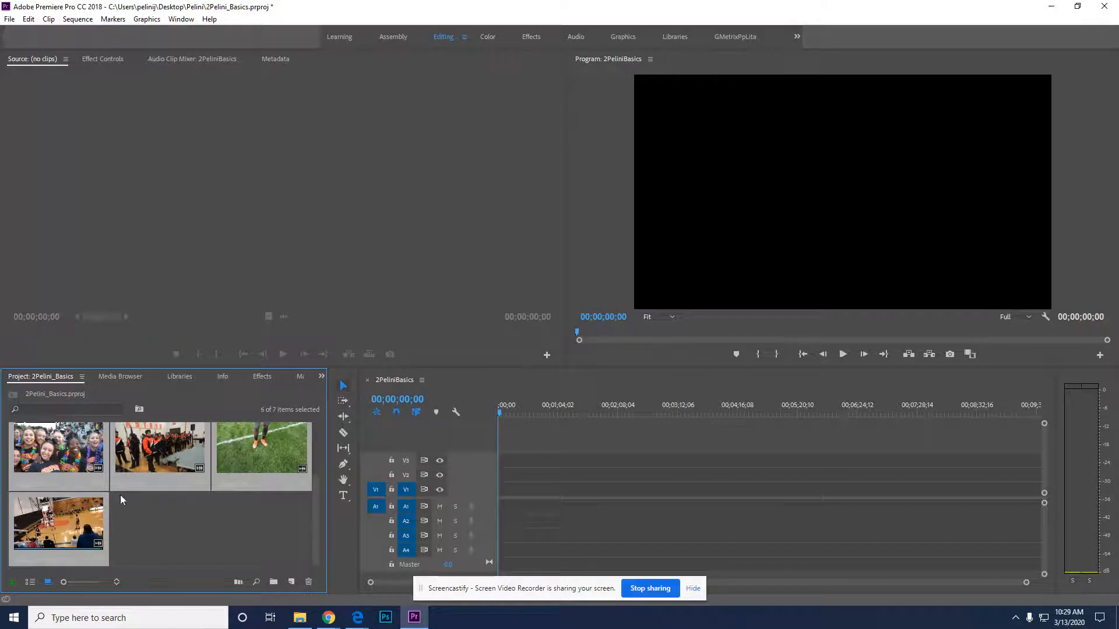
# Create a new bin named Videos in the project
pyautogui.moveTo(316, 530)
pyautogui.mouseDown()
pyautogui.moveTo(319, 442)
pyautogui.moveTo(308, 543)
pyautogui.moveTo(315, 500)
pyautogui.moveTo(315, 527)
pyautogui.mouseUp()
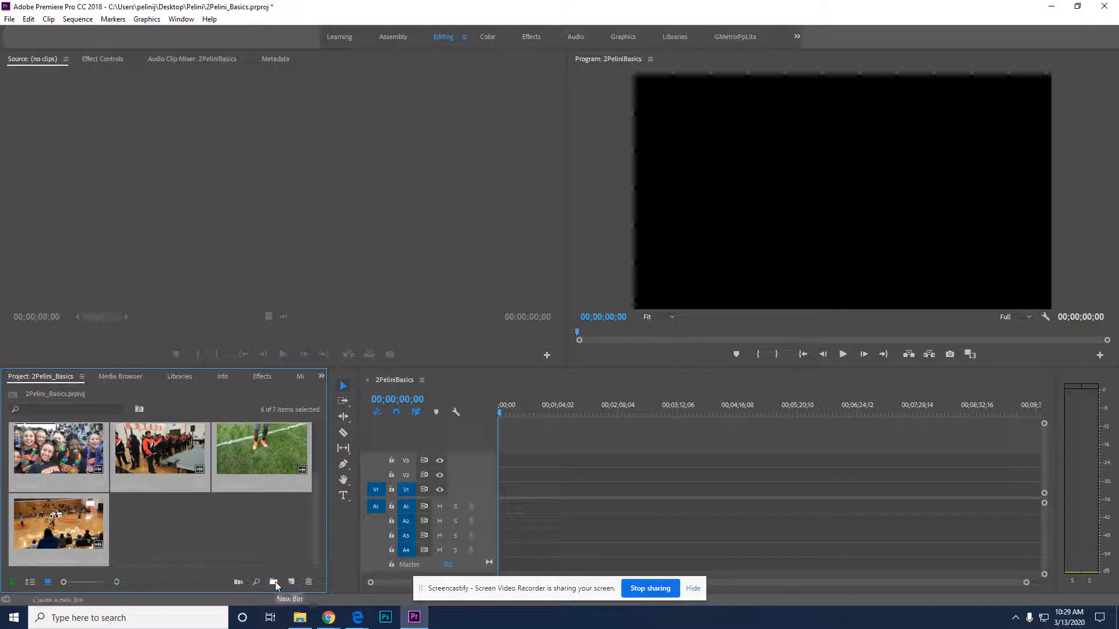
pyautogui.click(275, 581)
pyautogui.write('Videos')
pyautogui.press('Return')
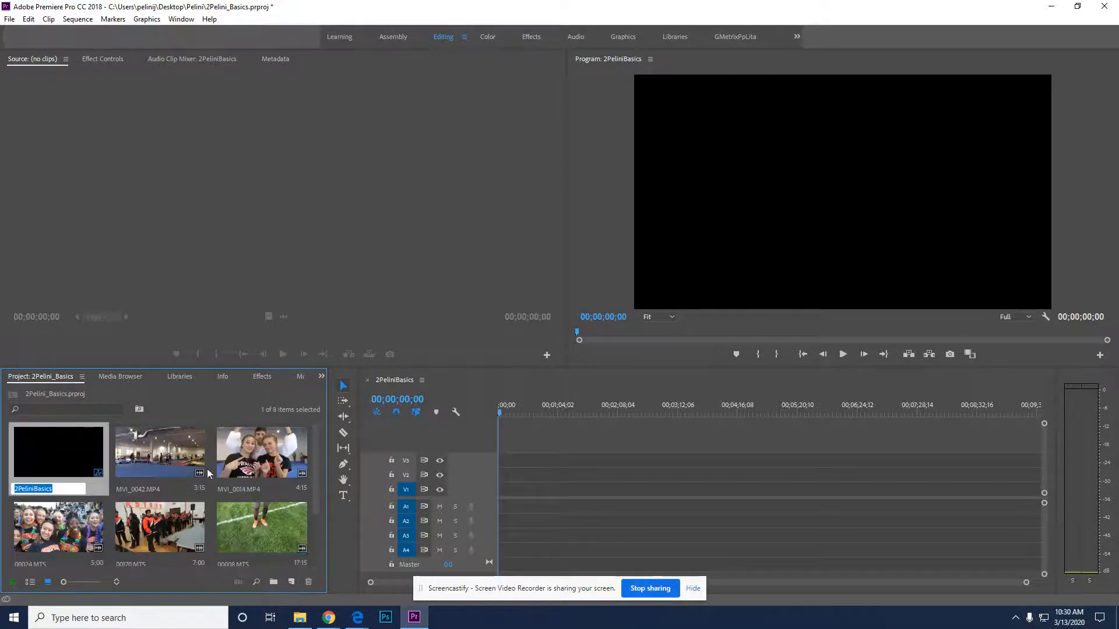
# Move all six imported clips into the Videos bin, leaving the sequence outside it
pyautogui.scroll(-2, 321, 532)
pyautogui.moveTo(159, 447); pyautogui.dragTo(160, 522)
pyautogui.moveTo(66, 459); pyautogui.dragTo(59, 523)
pyautogui.moveTo(243, 531); pyautogui.dragTo(244, 526)
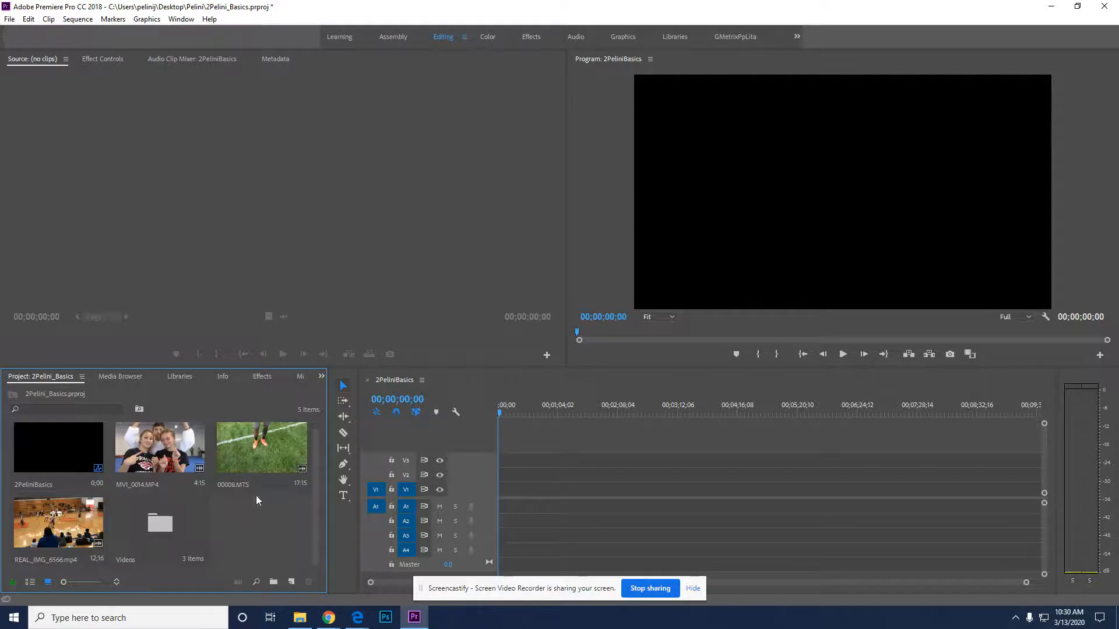
pyautogui.moveTo(159, 446); pyautogui.dragTo(159, 522)
pyautogui.moveTo(244, 473); pyautogui.dragTo(37, 535)
pyautogui.moveTo(215, 482); pyautogui.dragTo(58, 527)
pyautogui.click(165, 464)
pyautogui.moveTo(164, 464); pyautogui.dragTo(284, 465)
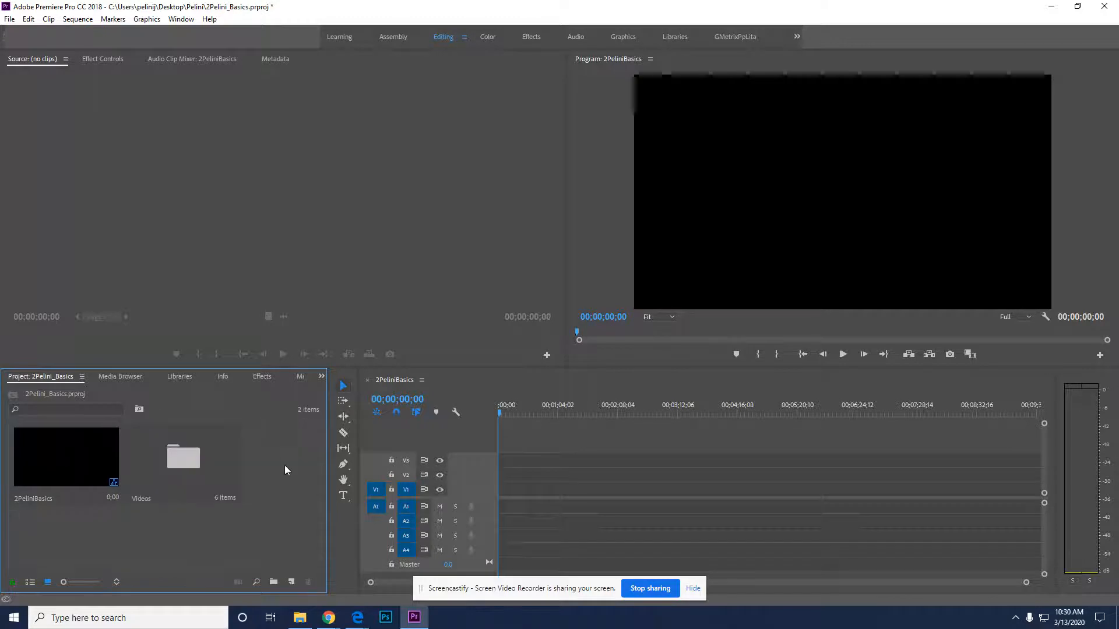
# Open the Videos bin, load the clip 00024.MTS into the Source Monitor and close the bin window
pyautogui.click(191, 460)
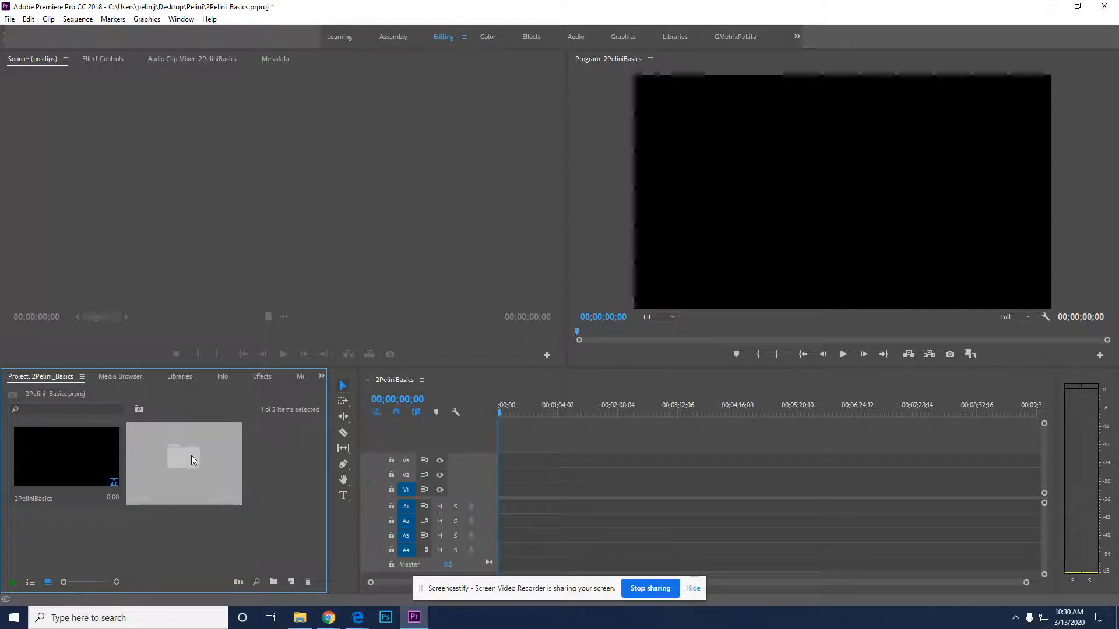
pyautogui.doubleClick(191, 455)
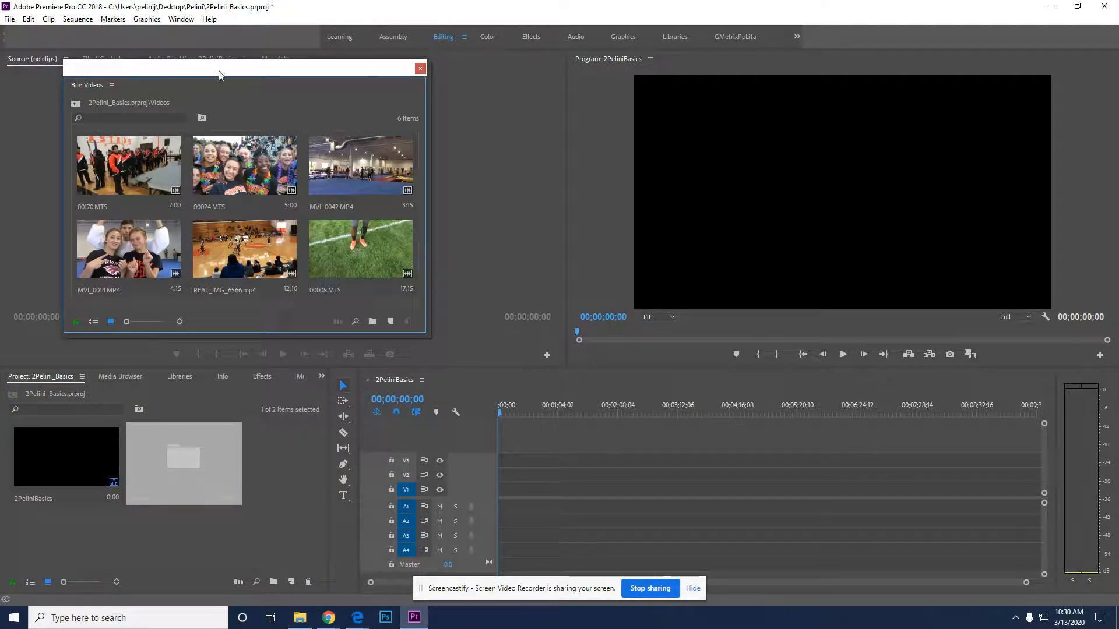
pyautogui.moveTo(219, 73); pyautogui.dragTo(301, 92)
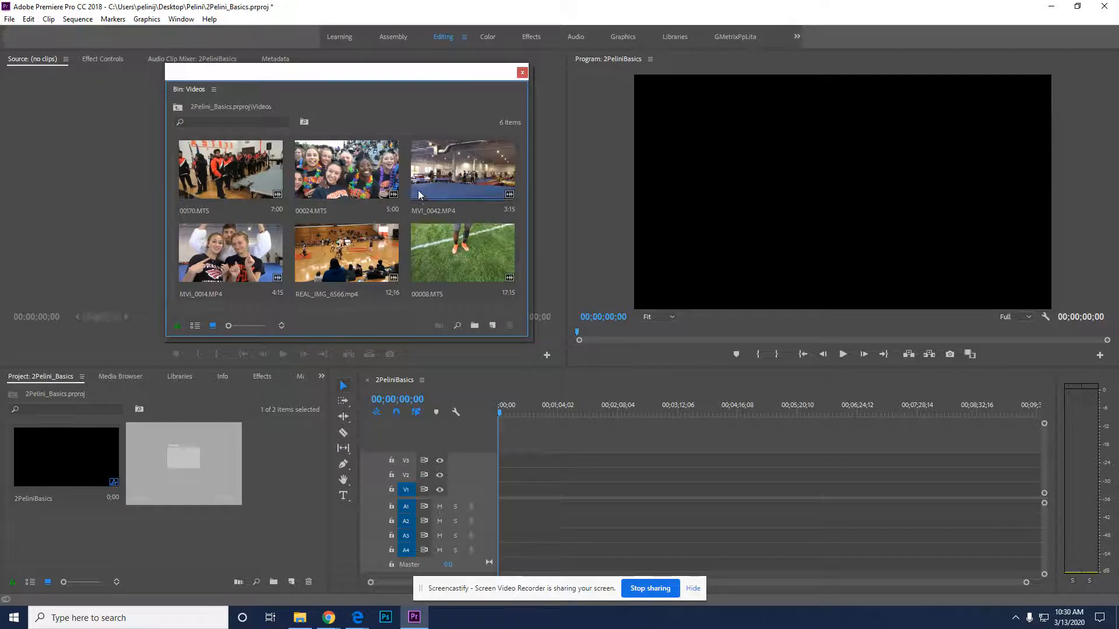
pyautogui.doubleClick(382, 178)
pyautogui.click(521, 73)
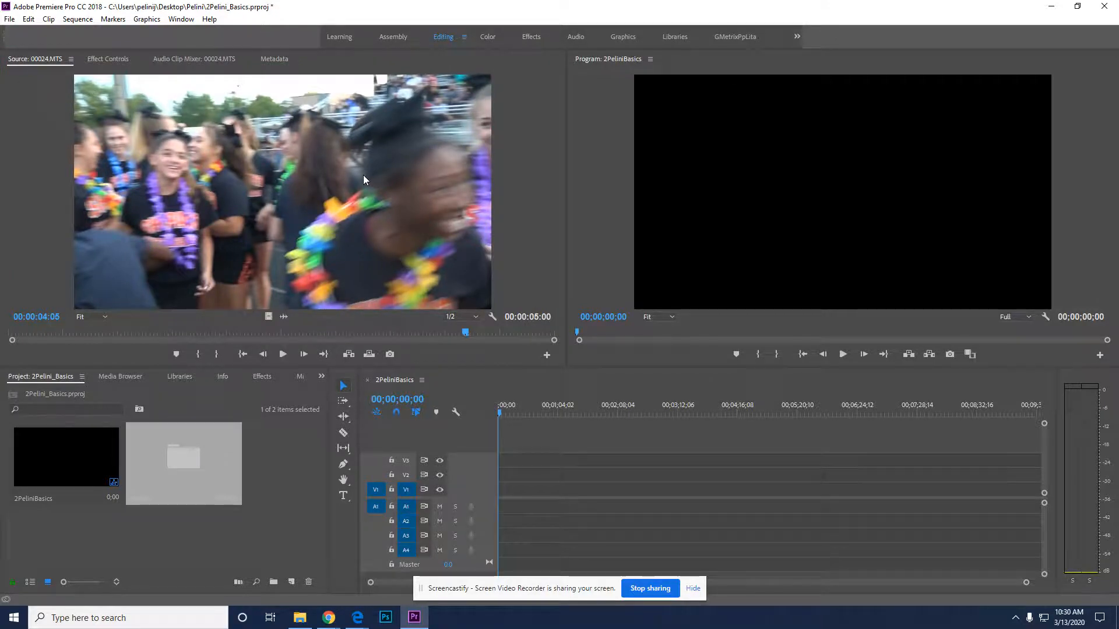
# Mark an In point at 00:00:00:12 in the source clip 00024.MTS
pyautogui.moveTo(64, 332)
pyautogui.mouseDown()
pyautogui.moveTo(35, 334)
pyautogui.moveTo(131, 330)
pyautogui.moveTo(15, 345)
pyautogui.moveTo(54, 341)
pyautogui.mouseUp()
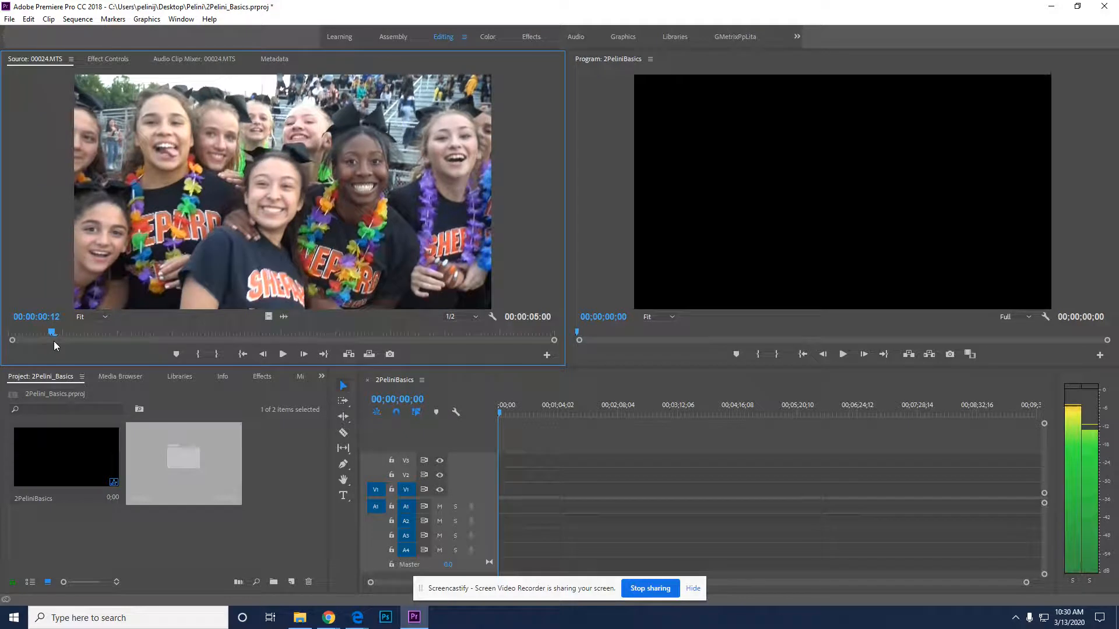
pyautogui.click(197, 355)
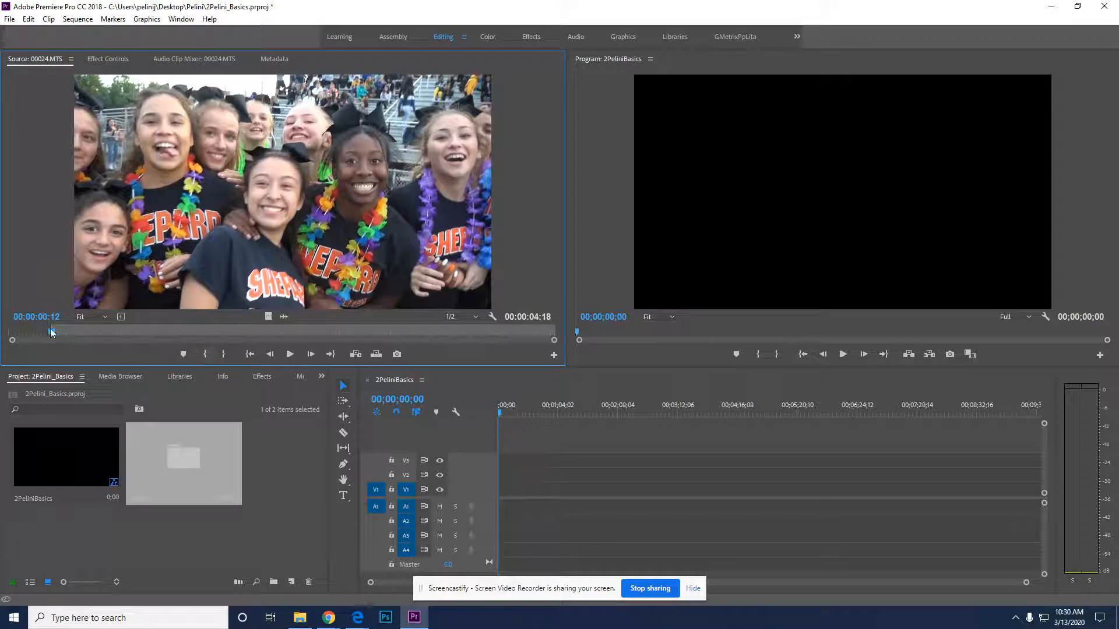
# Mark an Out point at 00:00:03:16 in the source clip 00024.MTS
pyautogui.moveTo(51, 334); pyautogui.dragTo(394, 305)
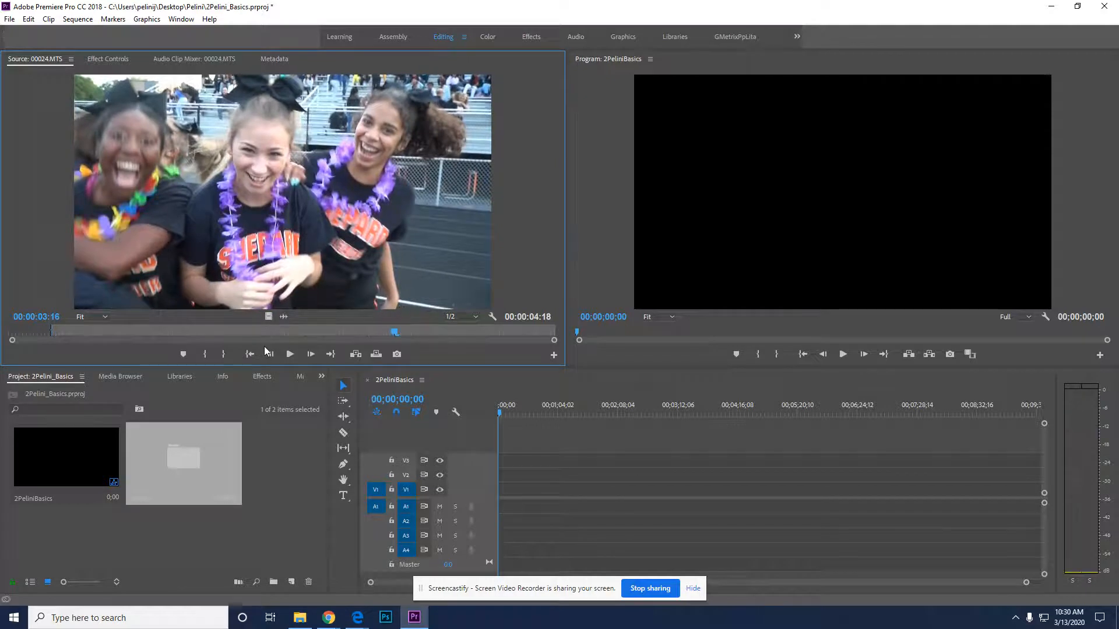
pyautogui.click(225, 355)
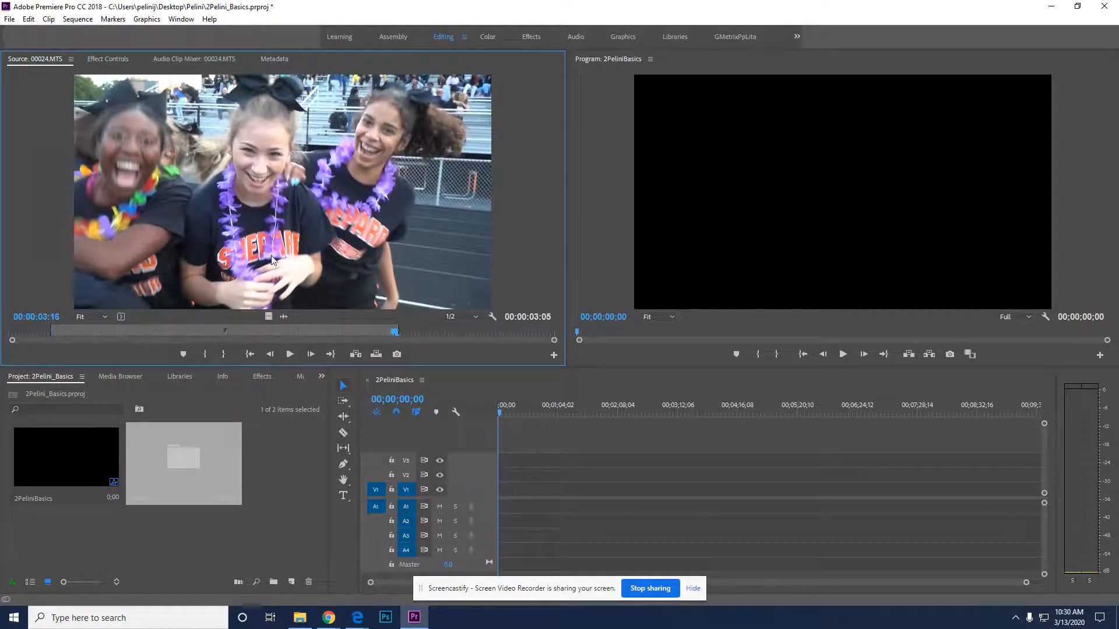
# Try placing the trimmed clip 00024.MTS at the start of the sequence with the existing sequence settings kept, and delete it again
pyautogui.moveTo(273, 211); pyautogui.dragTo(501, 497)
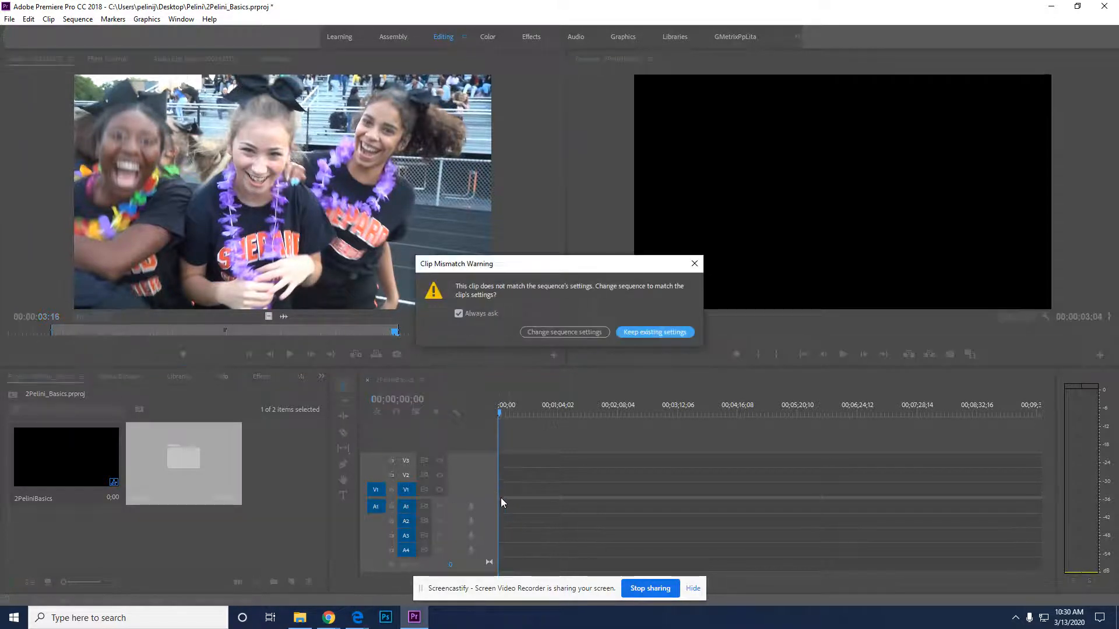
pyautogui.click(629, 335)
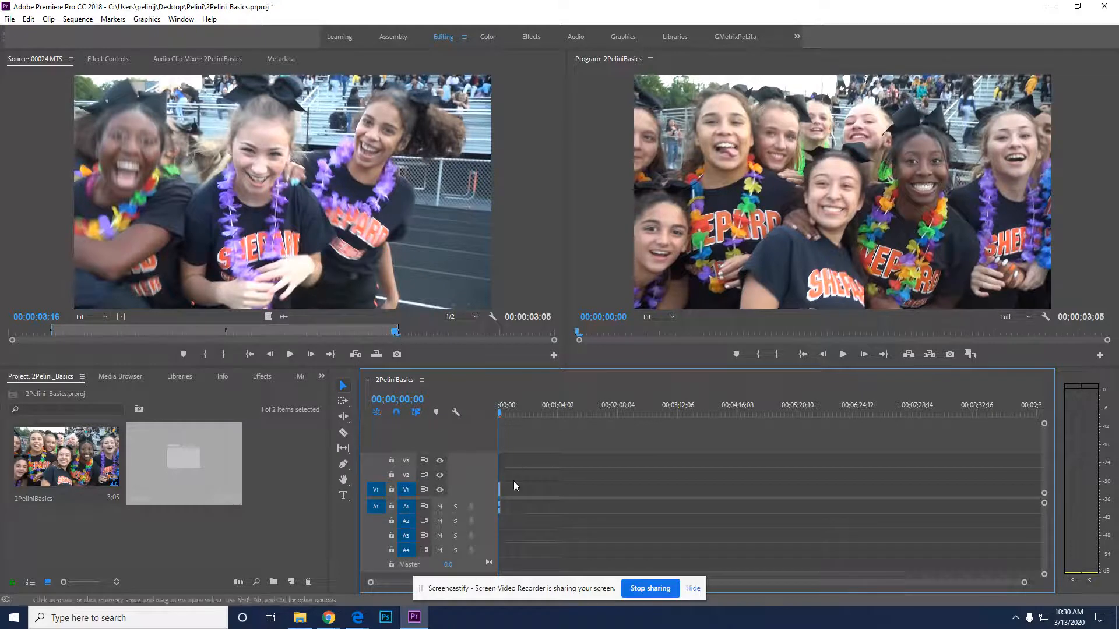
pyautogui.moveTo(1025, 583); pyautogui.dragTo(736, 588)
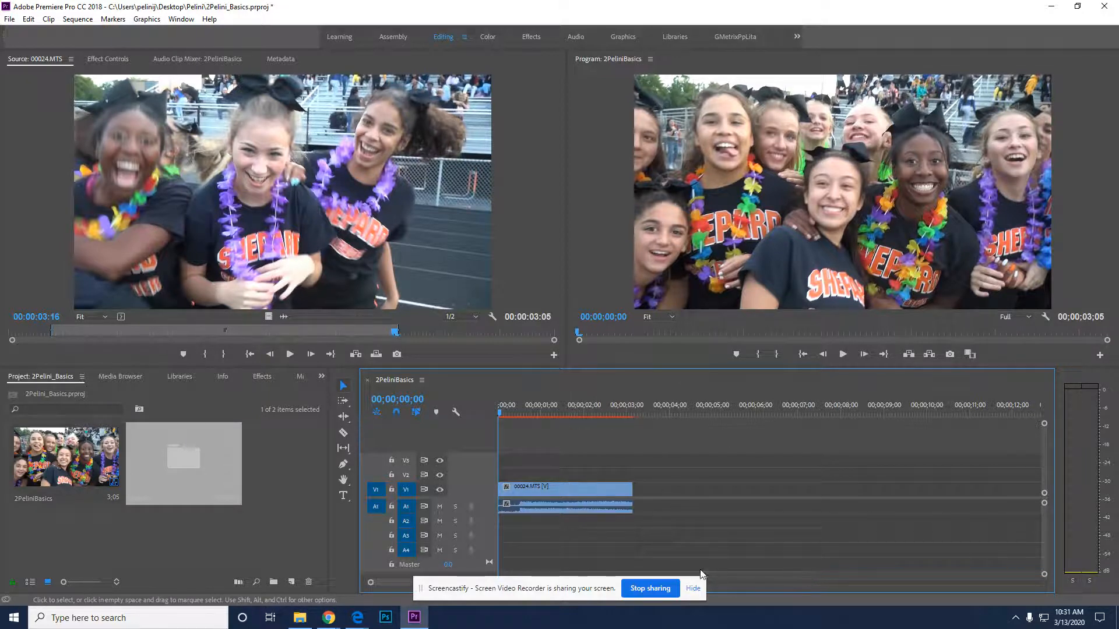
pyautogui.moveTo(518, 413); pyautogui.dragTo(488, 414)
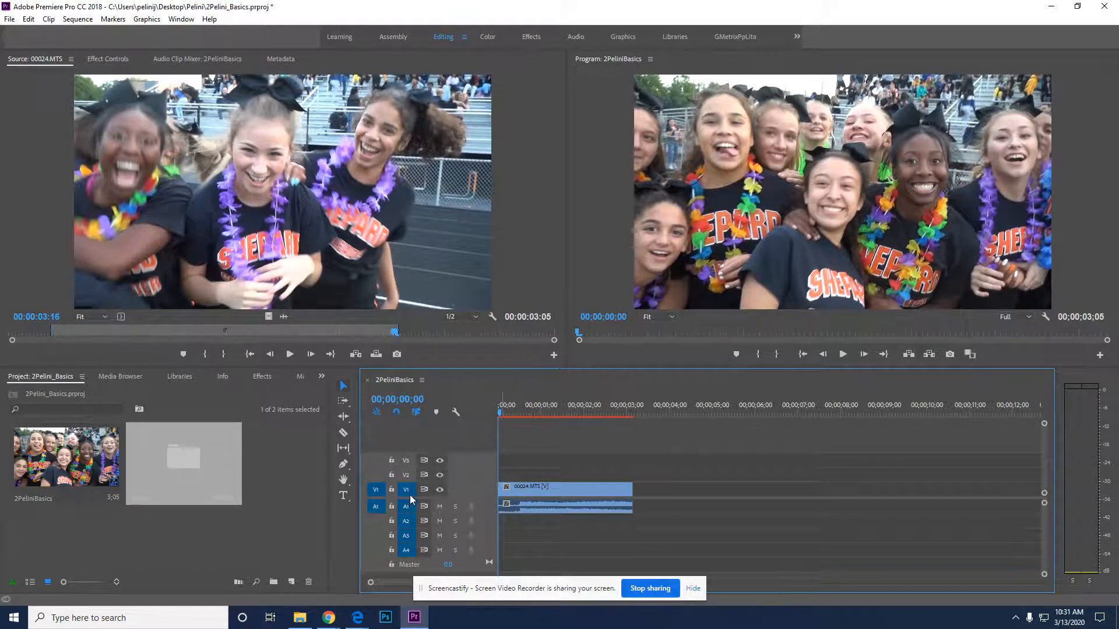
pyautogui.click(570, 512)
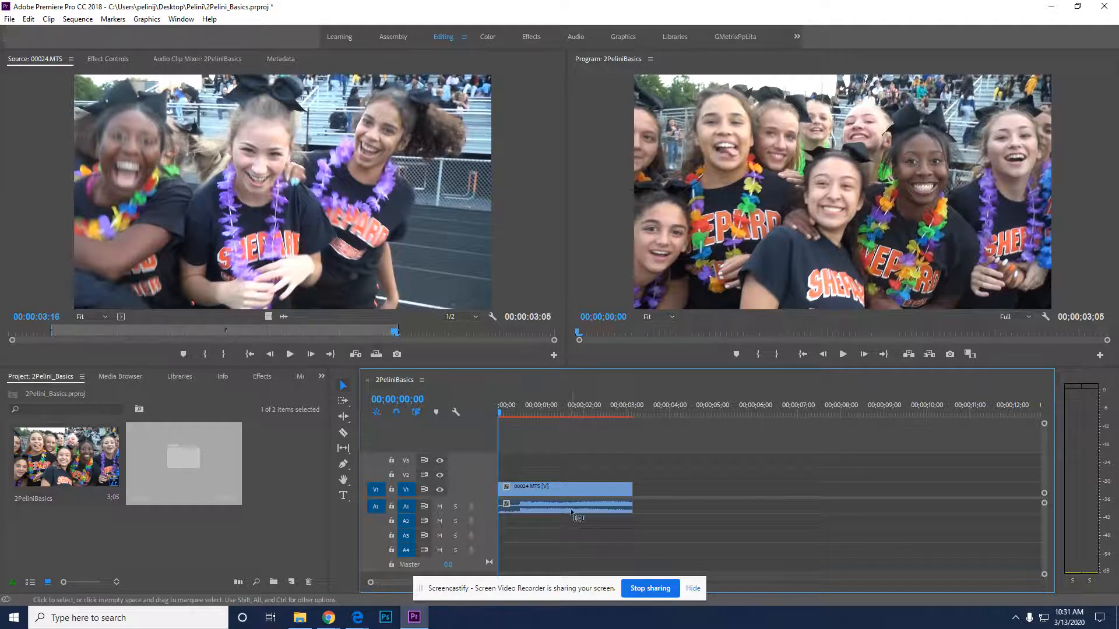
pyautogui.press('Delete')
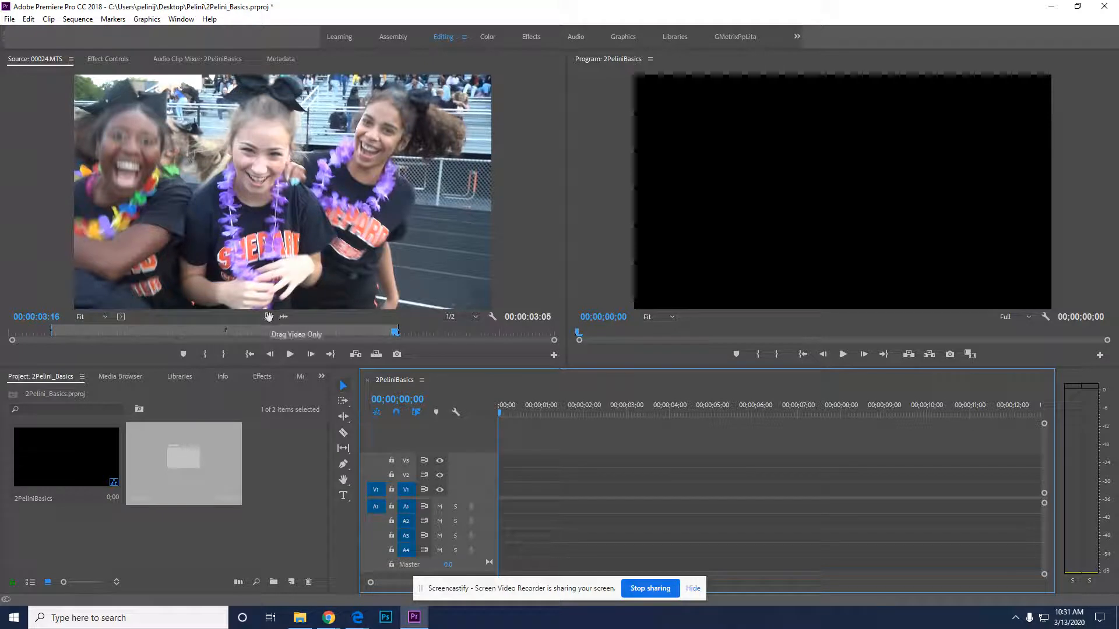
# Try placing only the video of 00024.MTS at the start of V1 with the existing sequence settings kept, and undo it
pyautogui.moveTo(270, 316); pyautogui.dragTo(501, 490)
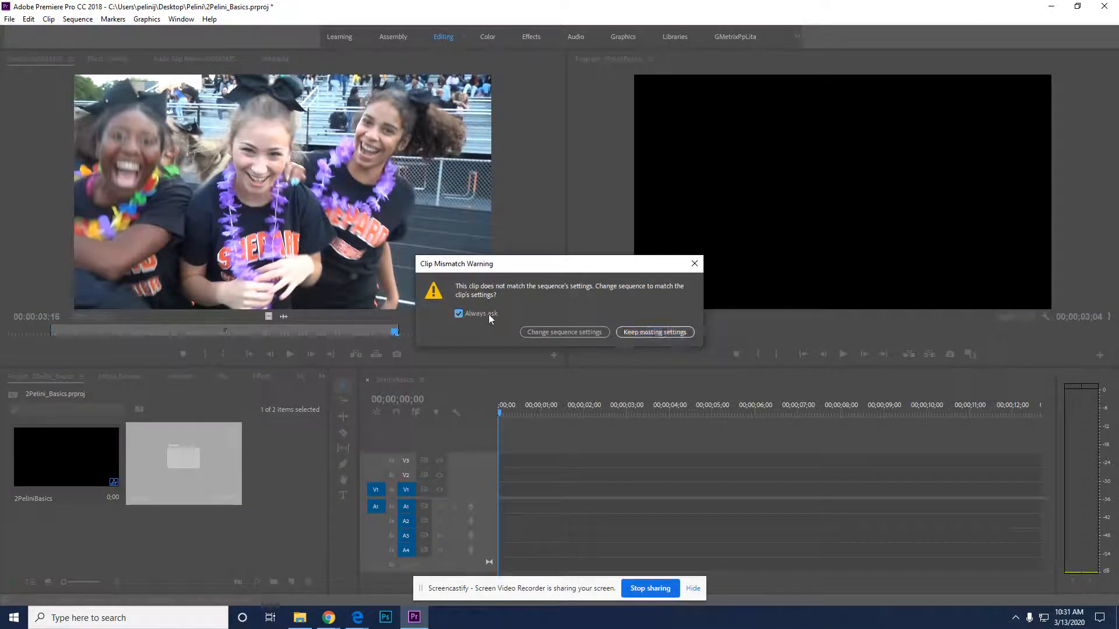
pyautogui.click(646, 332)
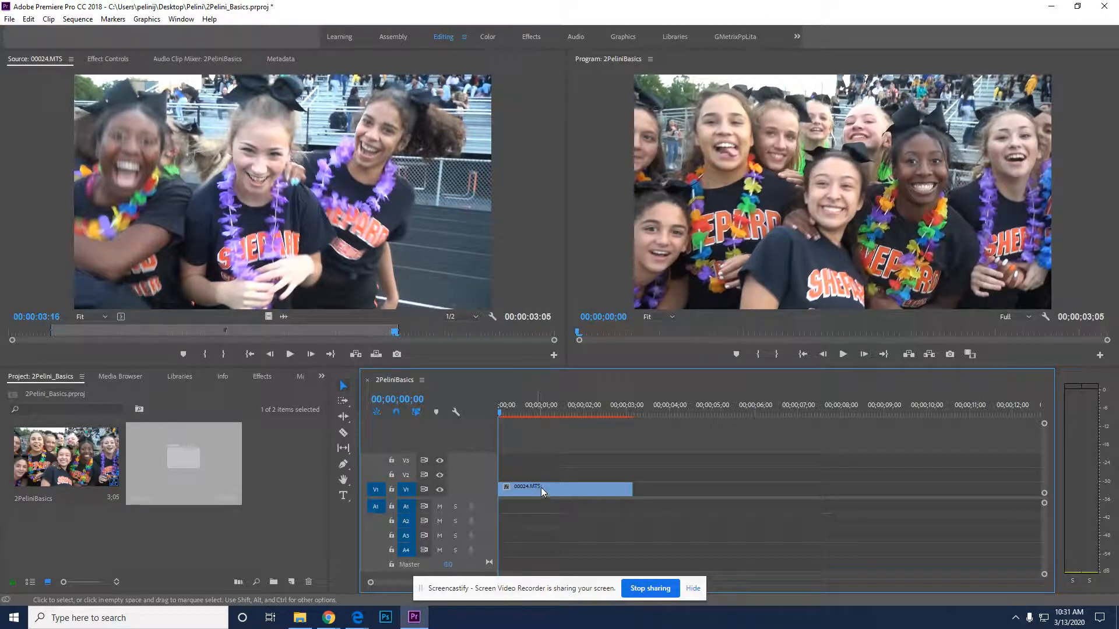
pyautogui.hotkey('ctrl', 'z')
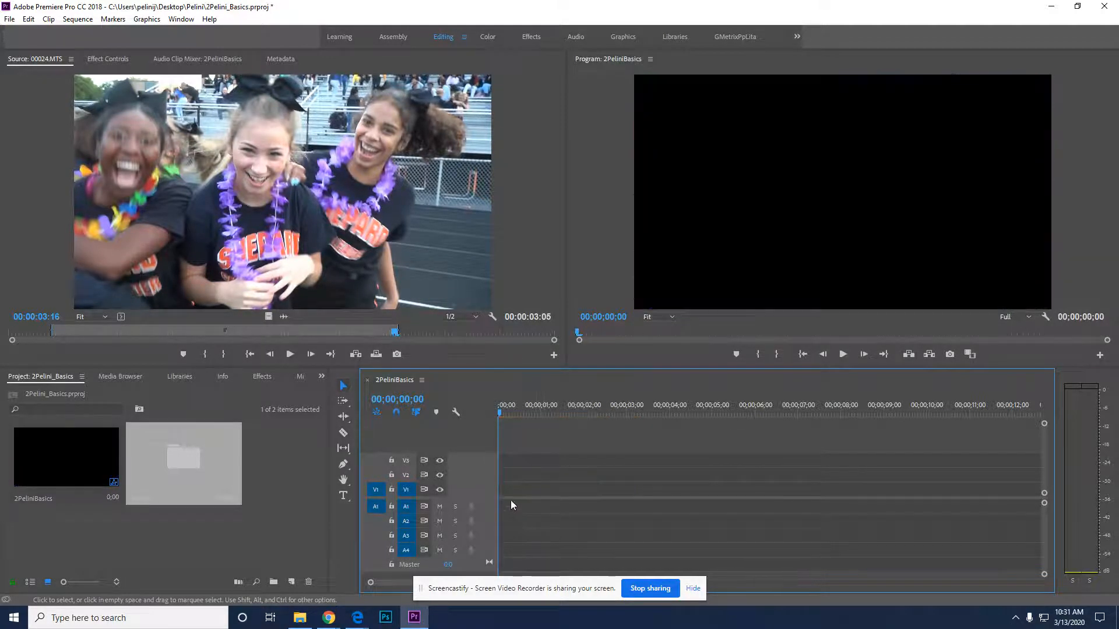
# Try placing only the audio of 00024.MTS at the start of the sequence and undo it
pyautogui.click(284, 316)
pyautogui.moveTo(493, 478); pyautogui.dragTo(524, 512)
pyautogui.moveTo(524, 415); pyautogui.dragTo(502, 422)
pyautogui.hotkey('ctrl', 'z')
# Place the trimmed clip 00024.MTS with both video and audio at the start of V1 and A1
pyautogui.moveTo(354, 234); pyautogui.dragTo(500, 496)
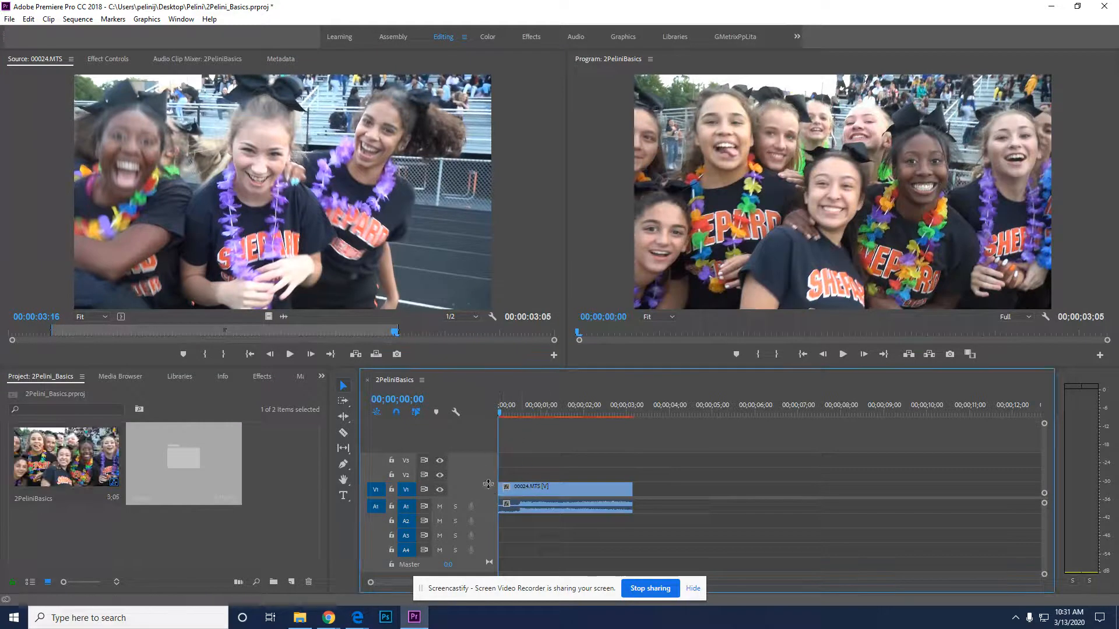
# Open the Videos bin, load the clip 00008.MTS into the Source Monitor and close the bin window
pyautogui.doubleClick(171, 458)
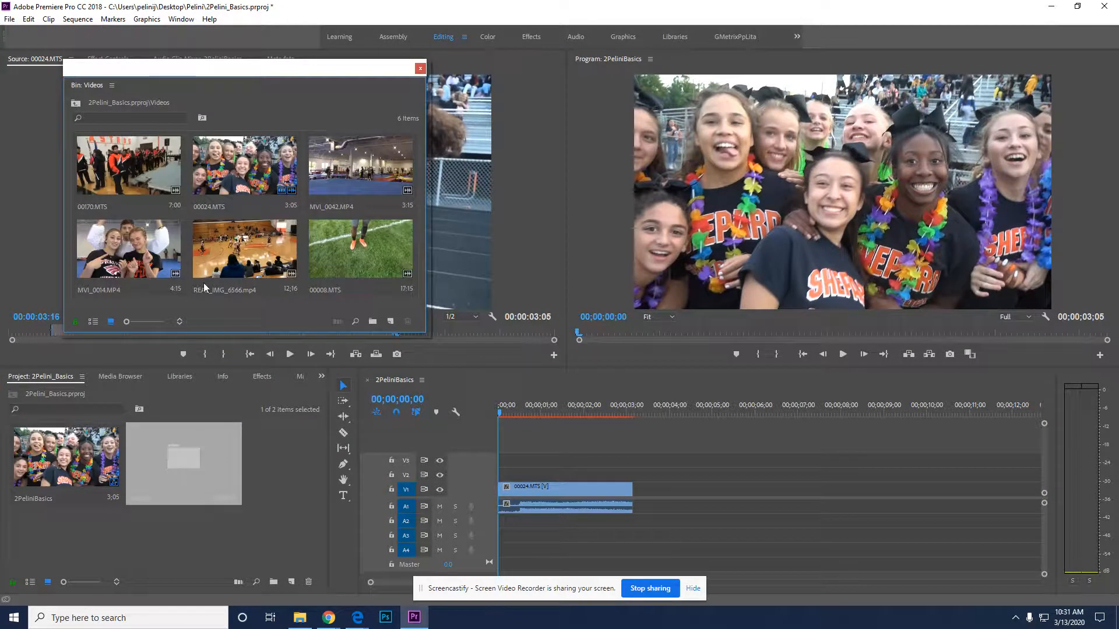
pyautogui.doubleClick(334, 248)
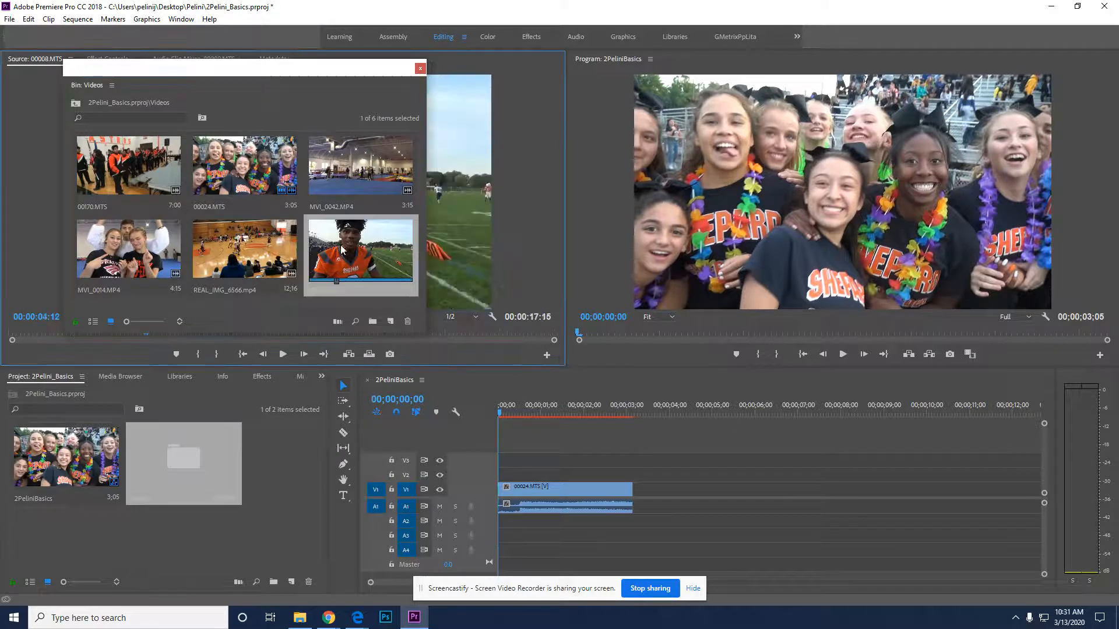
pyautogui.click(420, 68)
# Mark 00008.MTS from 00:00:01:17 to 00:00:07:00 and add that part directly after 00024.MTS on the timeline
pyautogui.moveTo(282, 340); pyautogui.dragTo(59, 341)
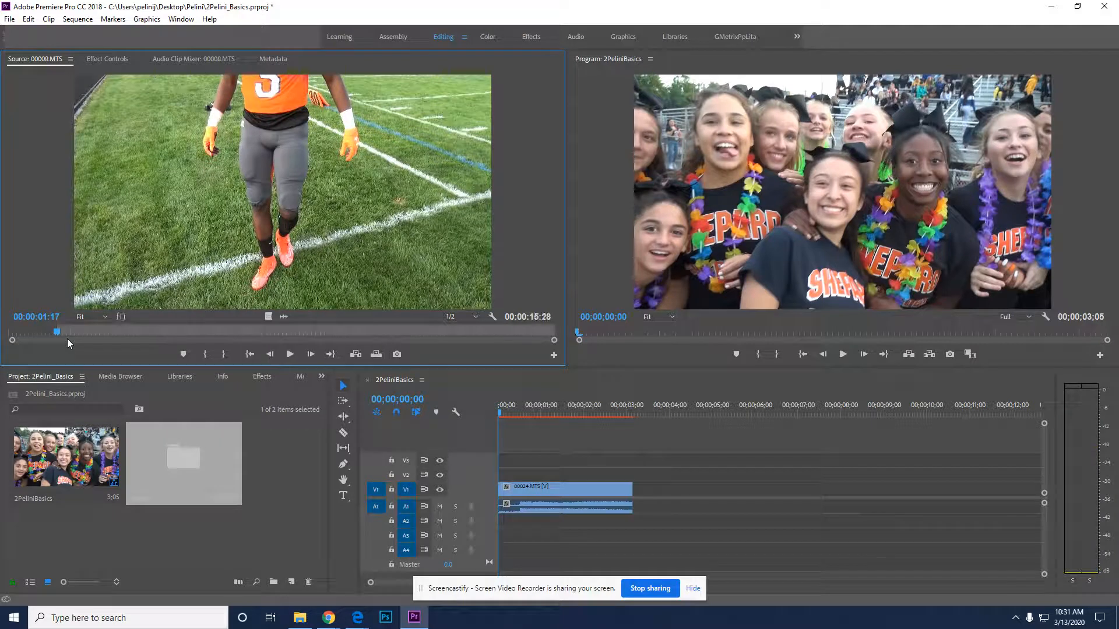
pyautogui.moveTo(55, 330); pyautogui.dragTo(232, 329)
pyautogui.press('o')
pyautogui.moveTo(247, 219); pyautogui.dragTo(647, 493)
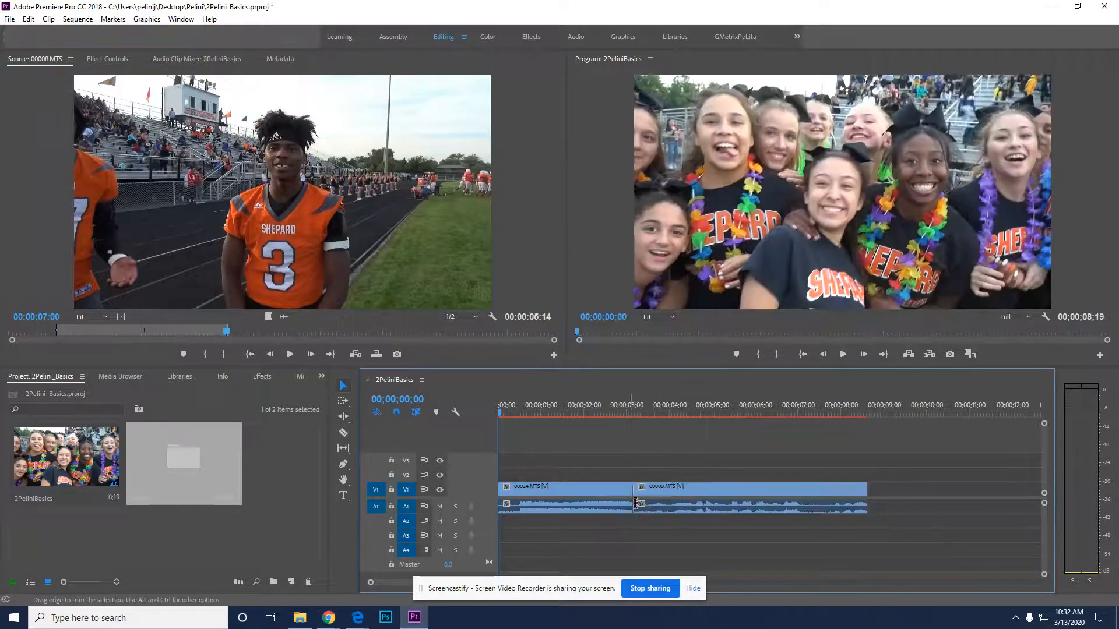
# Trim the end of 00008.MTS back to 00;00;05;17 and the end of 00024.MTS to just under two seconds on the timeline
pyautogui.click(658, 411)
pyautogui.moveTo(658, 412); pyautogui.dragTo(586, 413)
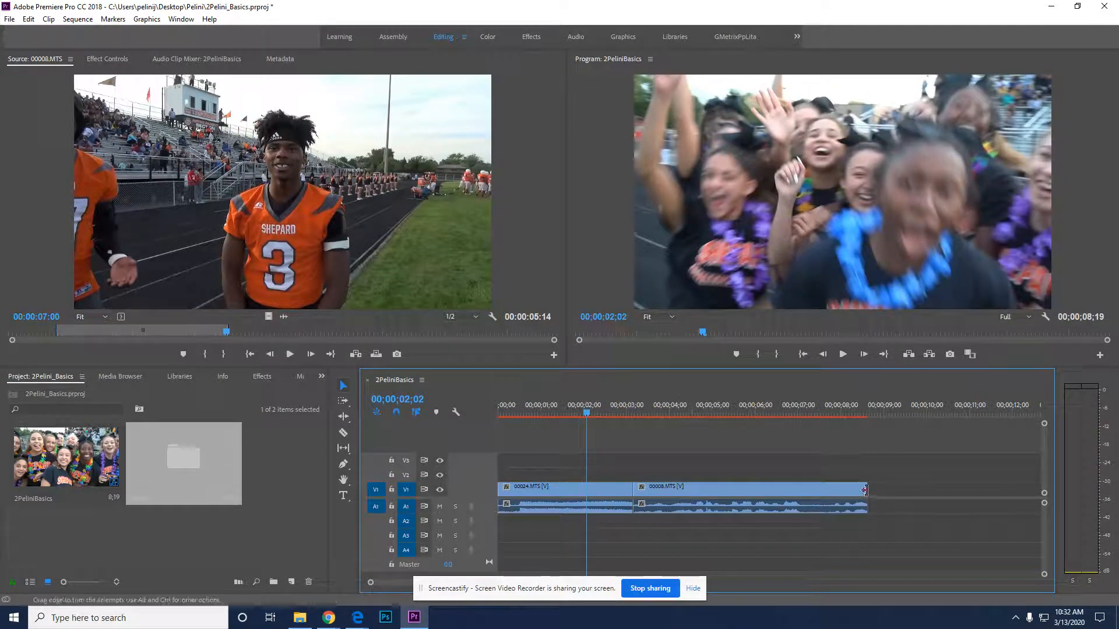
pyautogui.moveTo(862, 489); pyautogui.dragTo(735, 489)
pyautogui.moveTo(627, 491); pyautogui.dragTo(573, 490)
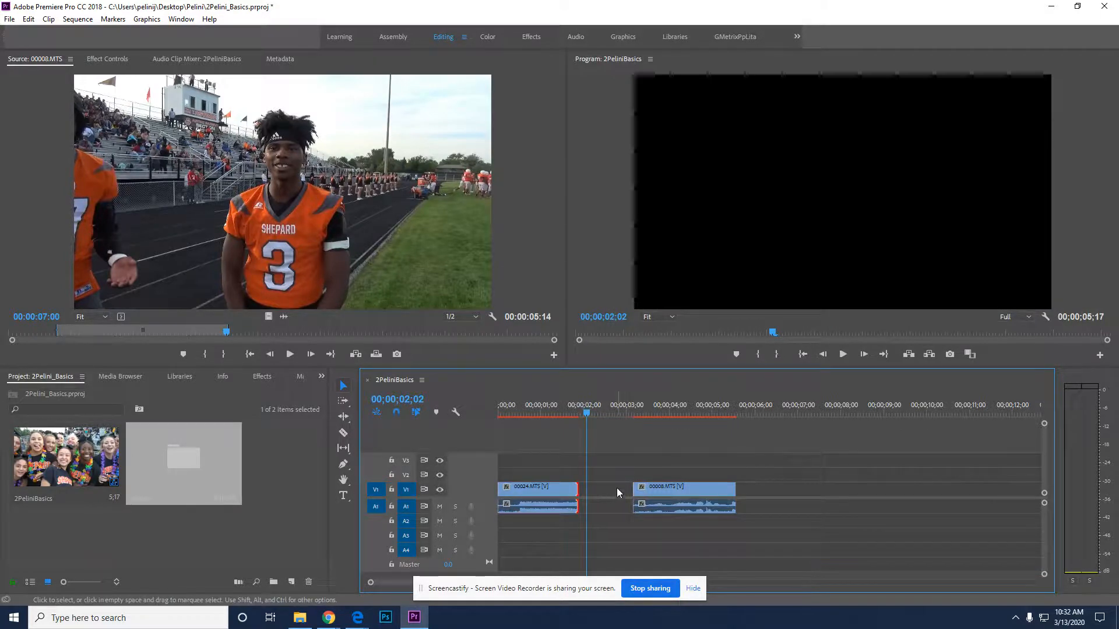
# Close the gap between 00024.MTS and 00008.MTS on the timeline and review the start of the sequence
pyautogui.click(616, 490)
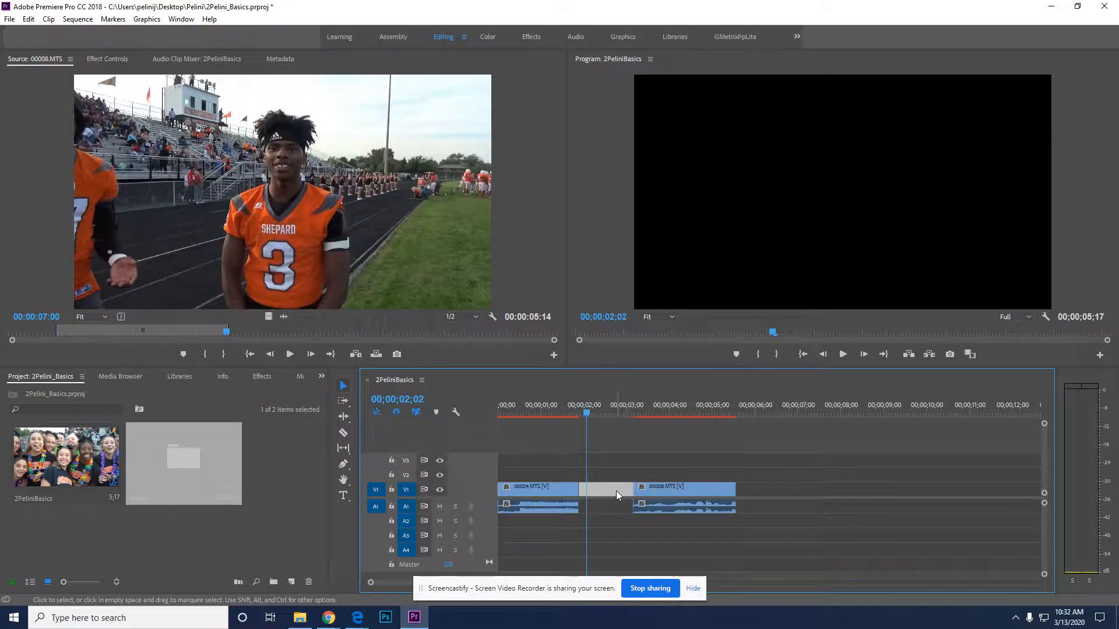
pyautogui.press('Delete')
pyautogui.moveTo(588, 416); pyautogui.dragTo(529, 436)
# Load REAL_IMG_6566.mp4 from the Videos bin into the Source Monitor and mark a 00;00;03;18 range ending at 00;00;06;22
pyautogui.doubleClick(217, 459)
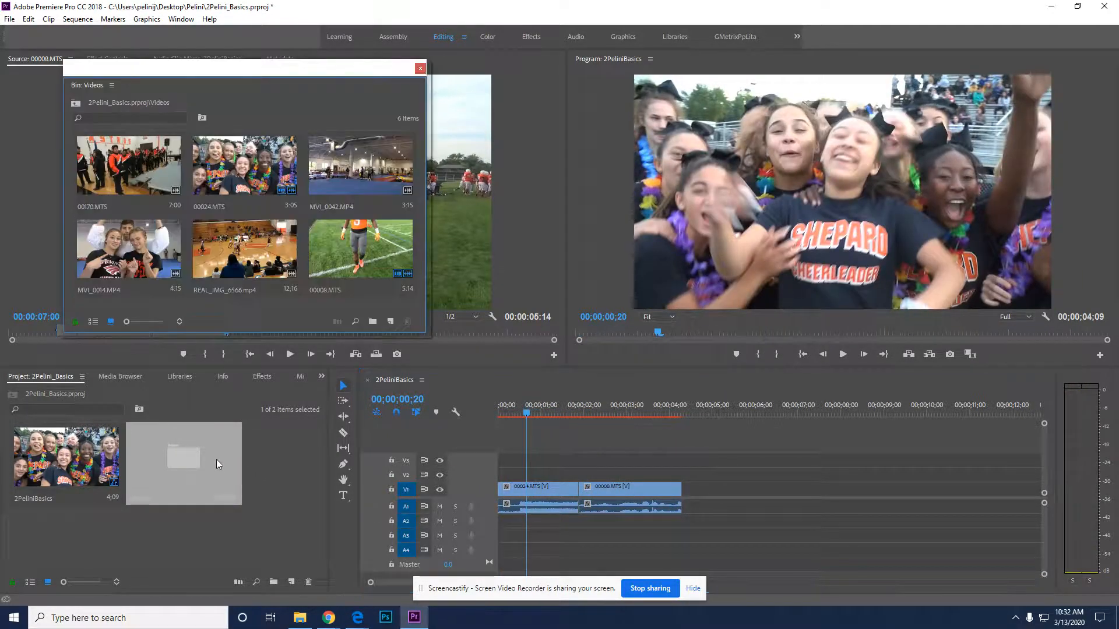
pyautogui.doubleClick(227, 261)
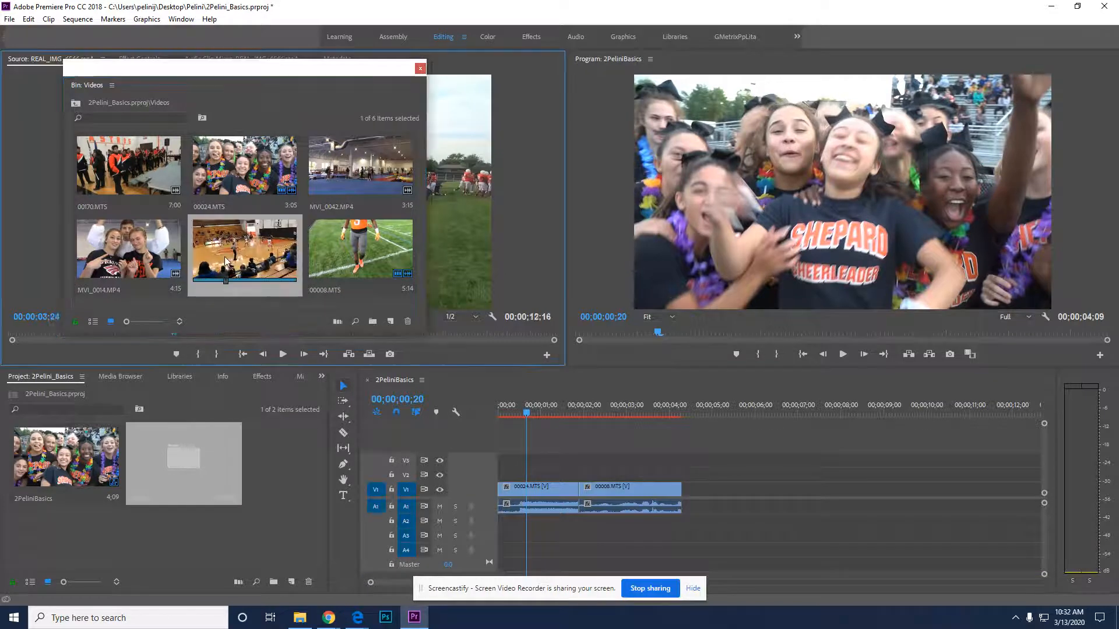
pyautogui.click(422, 71)
pyautogui.moveTo(173, 336)
pyautogui.mouseDown()
pyautogui.moveTo(146, 337)
pyautogui.moveTo(305, 337)
pyautogui.mouseUp()
pyautogui.press('i')
pyautogui.press('o')
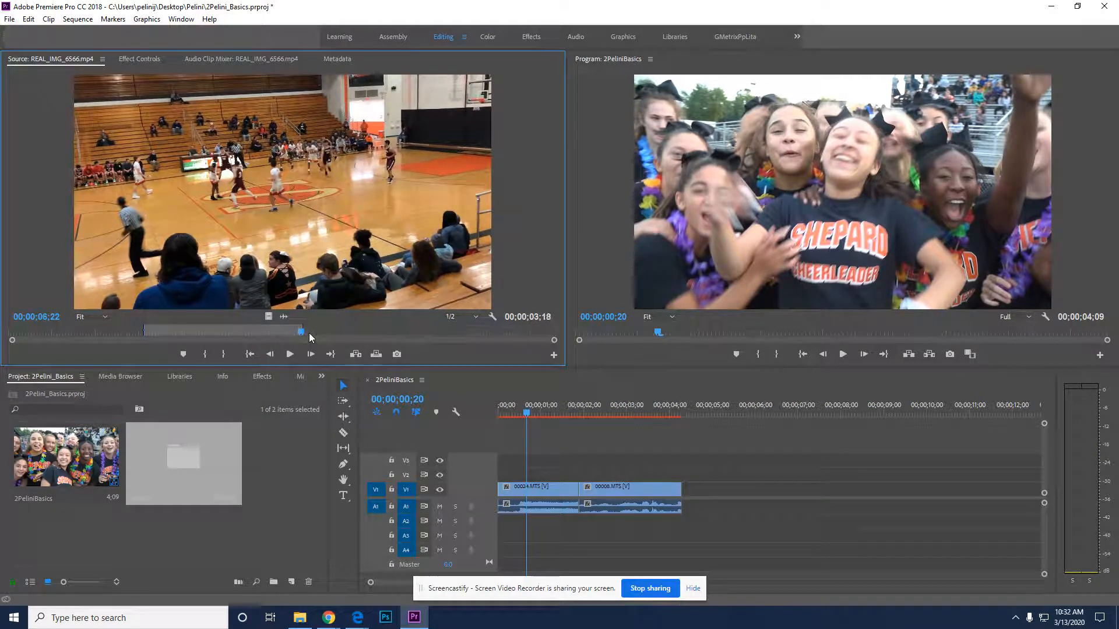
# Add the marked part of REAL_IMG_6566.mp4 after 00008.MTS and shorten its end so the sequence lasts 00;00;07;21
pyautogui.moveTo(303, 218); pyautogui.dragTo(690, 505)
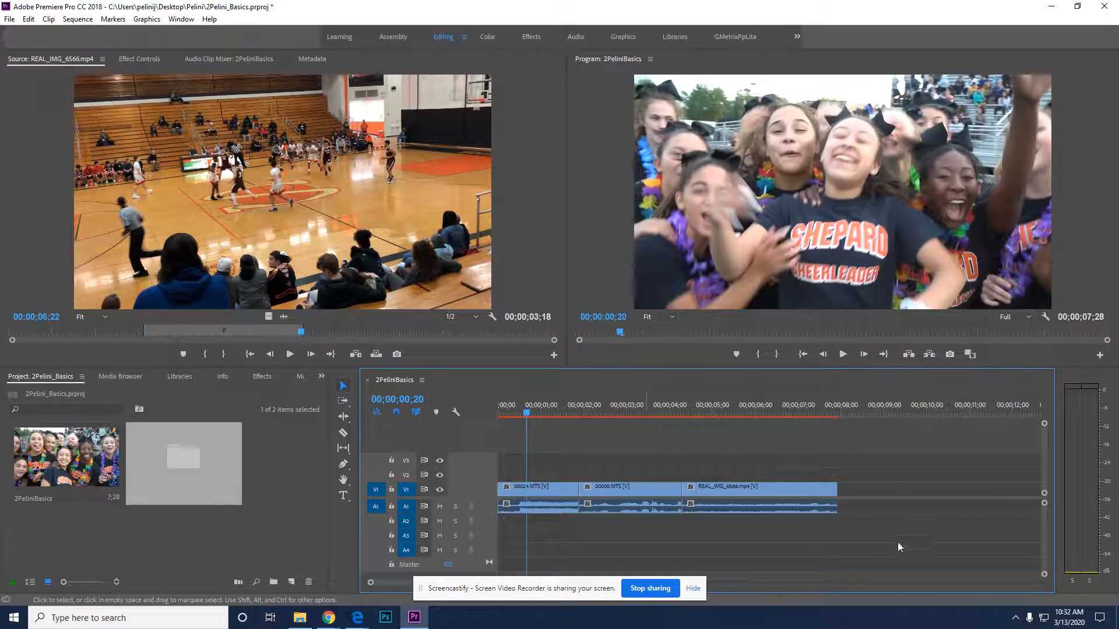
pyautogui.moveTo(839, 491); pyautogui.dragTo(827, 492)
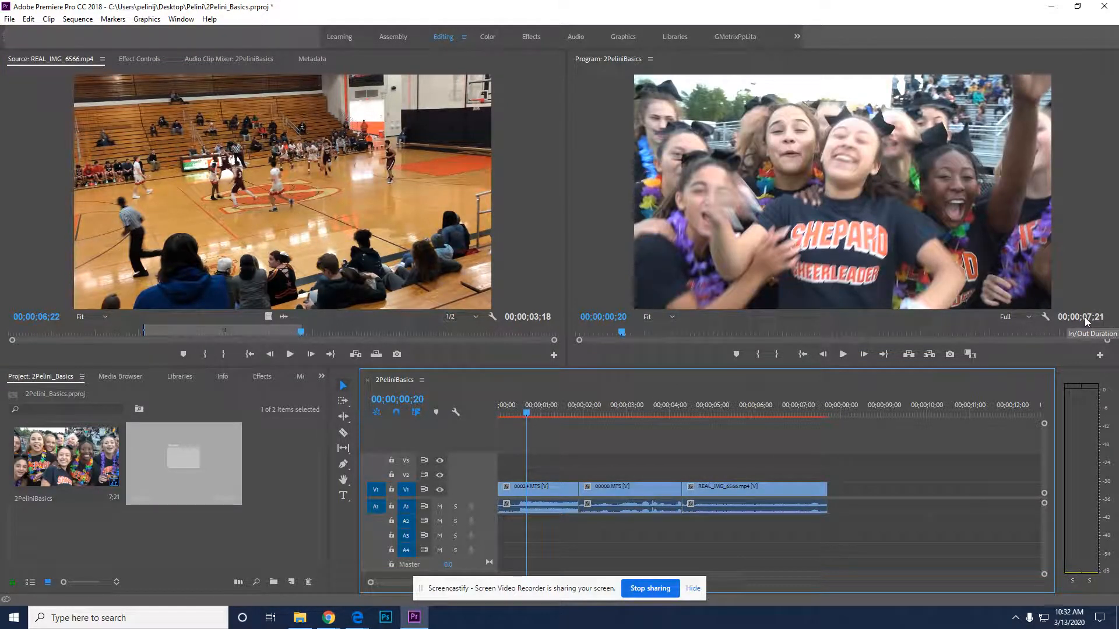
pyautogui.moveTo(537, 415); pyautogui.dragTo(625, 420)
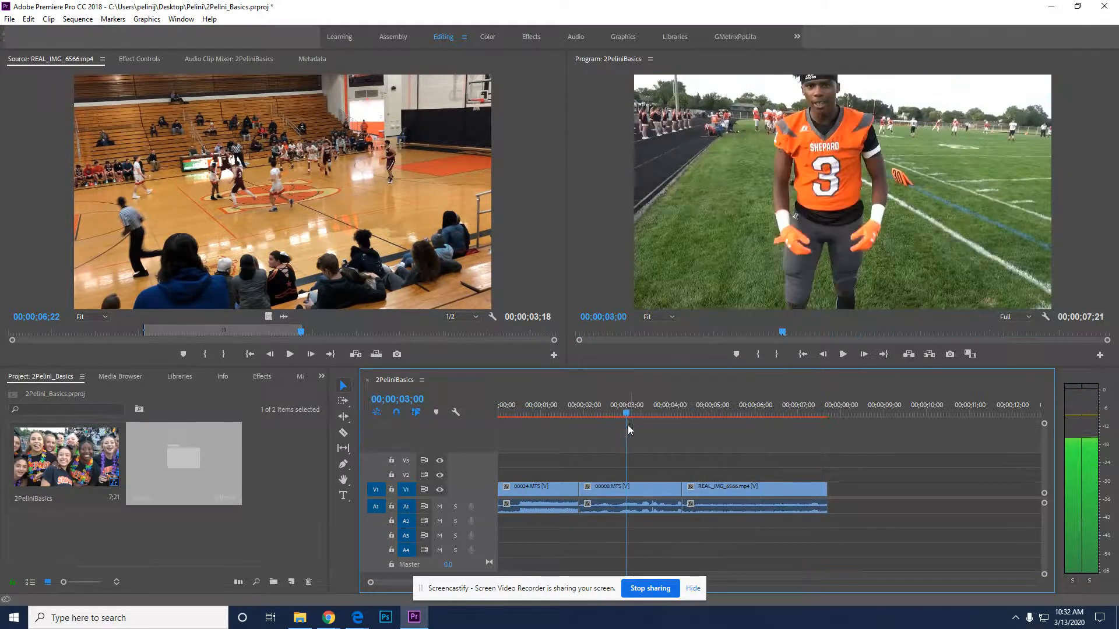
# Switch to the Effects workspace and browse the Slide and Wipe video transitions
pyautogui.click(531, 38)
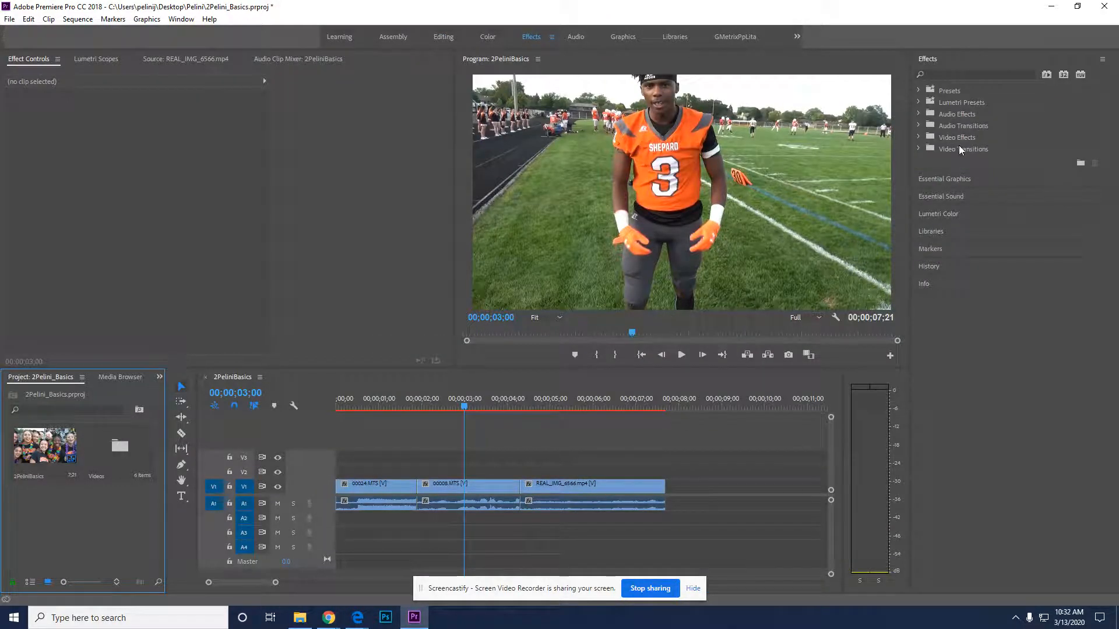
pyautogui.click(918, 149)
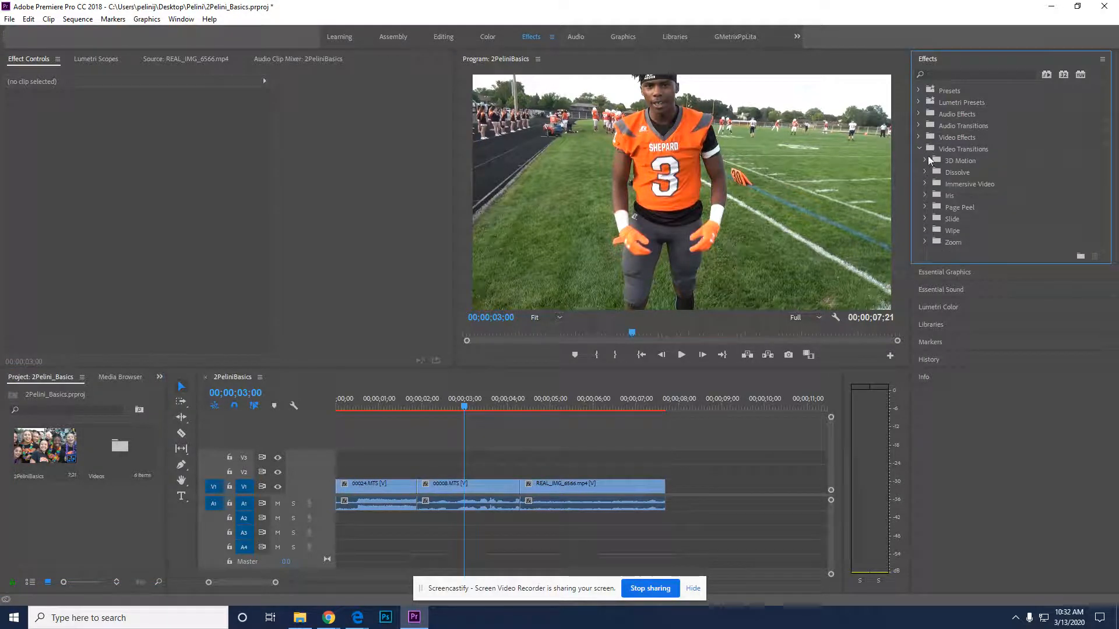
pyautogui.click(924, 219)
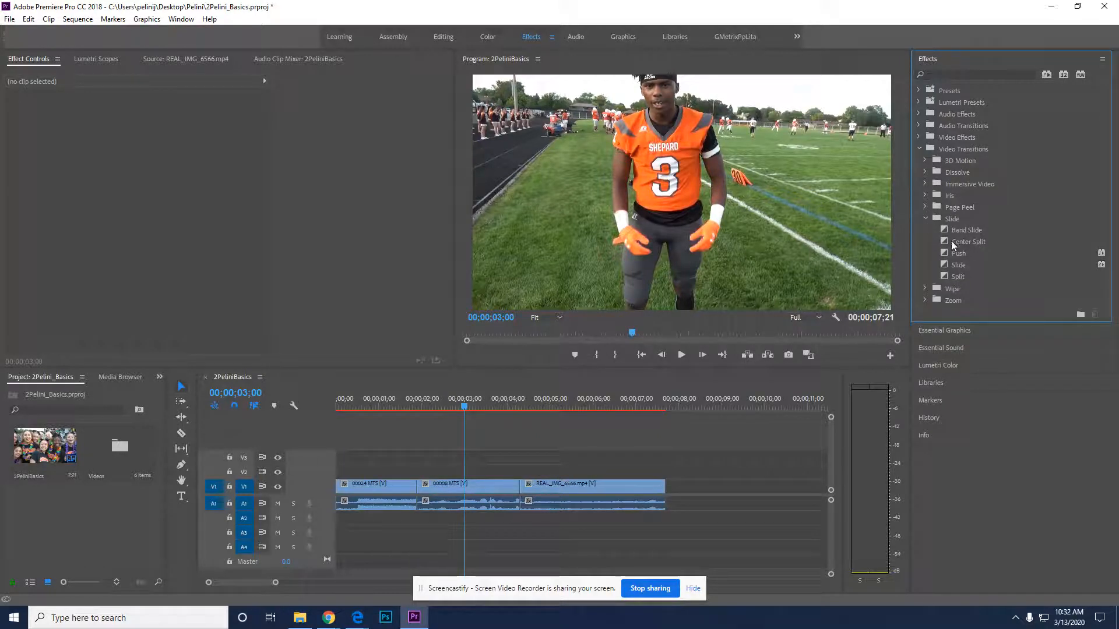
pyautogui.click(925, 218)
pyautogui.click(925, 231)
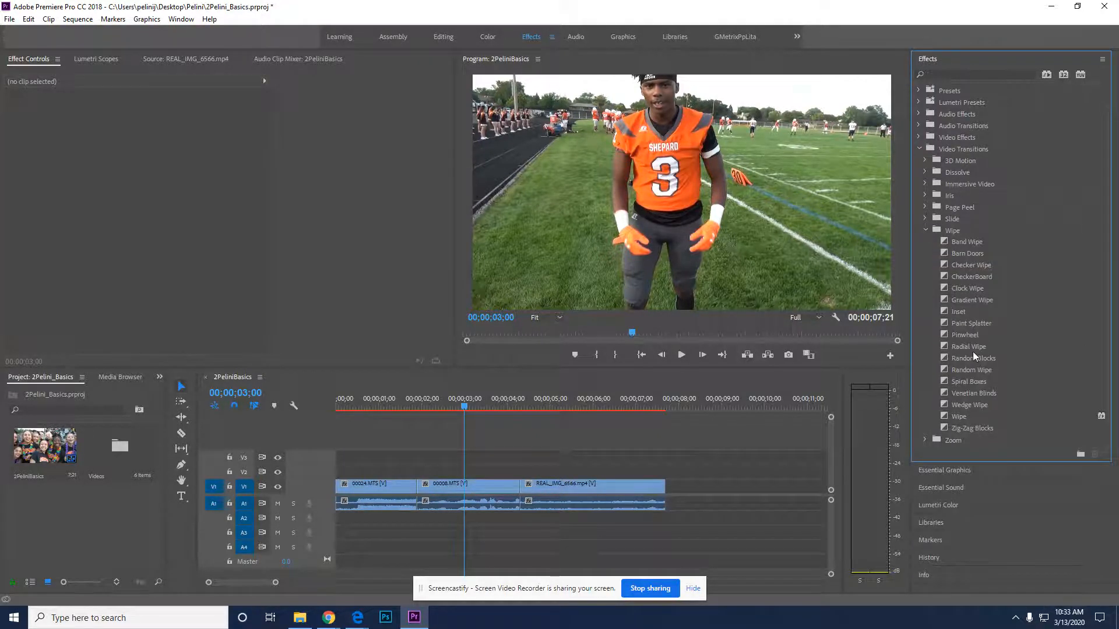
# Apply the Barn Doors transition between 00008.MTS and REAL_IMG_6566.mp4 and play it back
pyautogui.moveTo(974, 254); pyautogui.dragTo(517, 492)
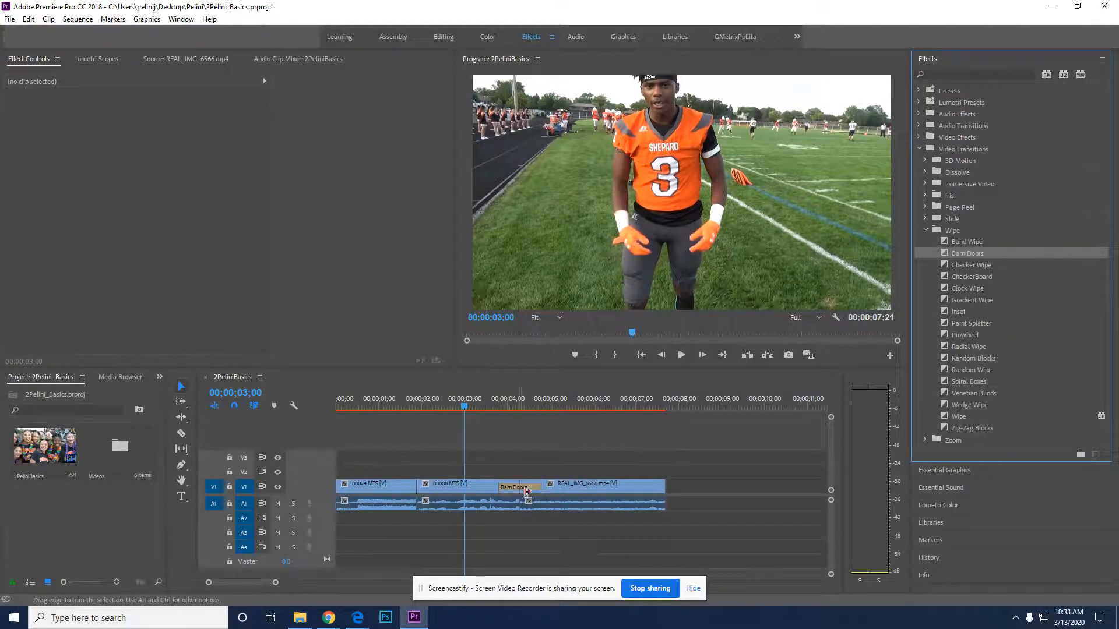
pyautogui.click(457, 412)
pyautogui.press('space')
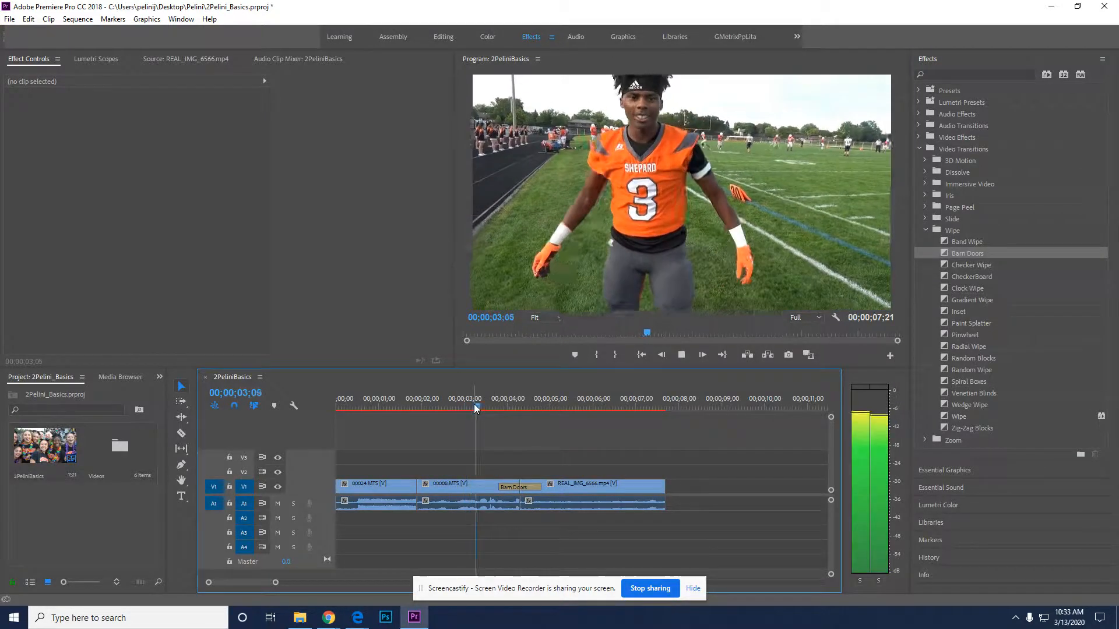
pyautogui.press('space')
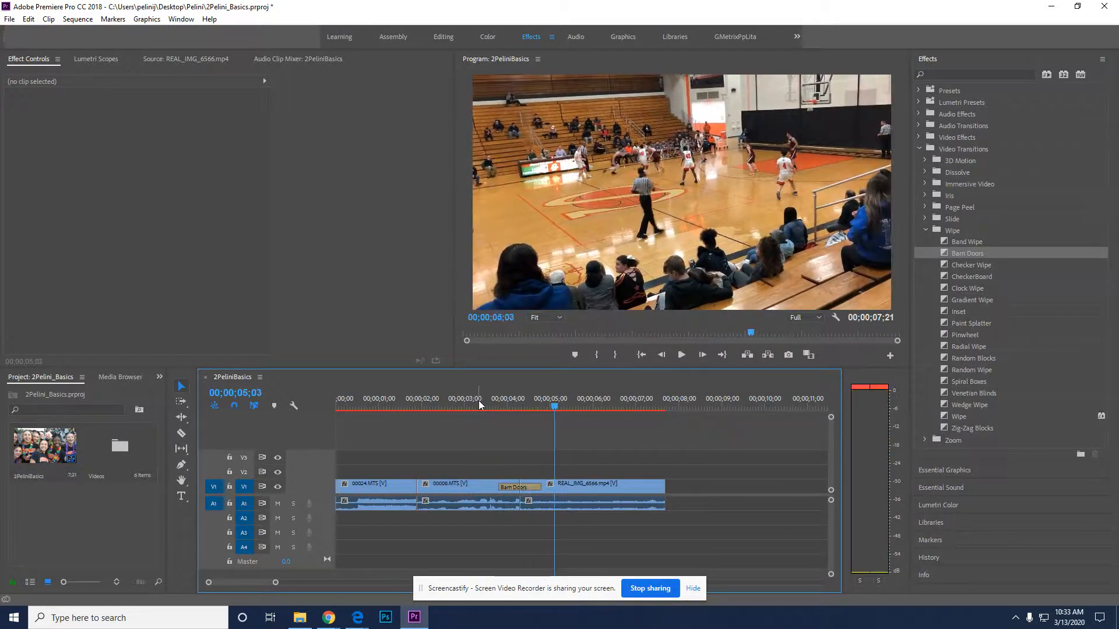
# Replace the transition between 00008.MTS and REAL_IMG_6566.mp4 with Pinwheel and play it back
pyautogui.moveTo(966, 335); pyautogui.dragTo(516, 489)
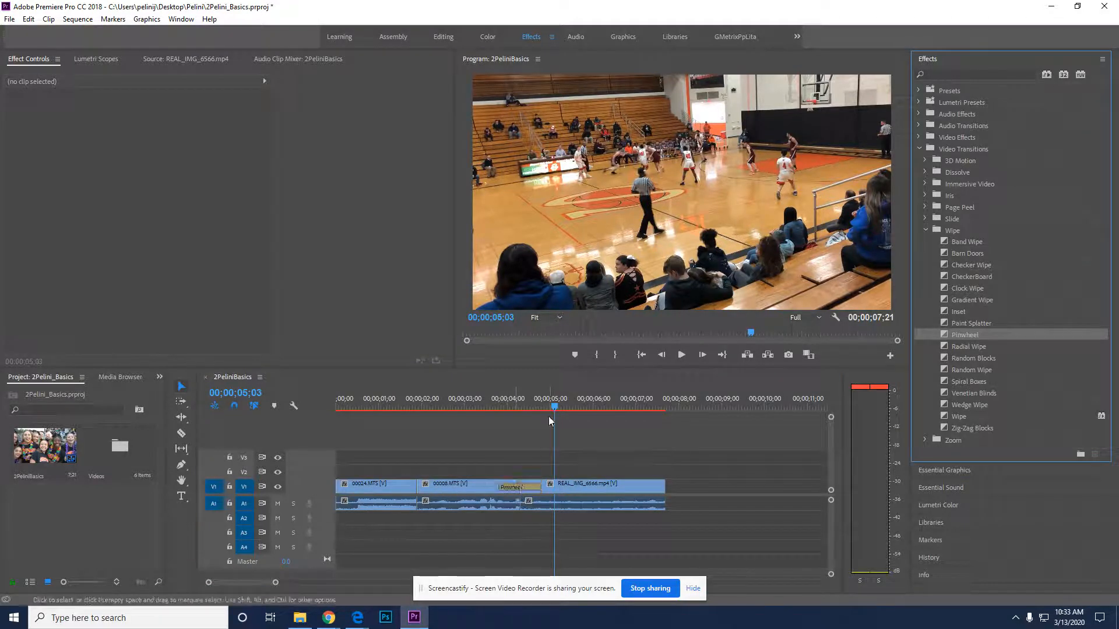
pyautogui.click(511, 408)
pyautogui.moveTo(512, 408); pyautogui.dragTo(484, 409)
pyautogui.press('space')
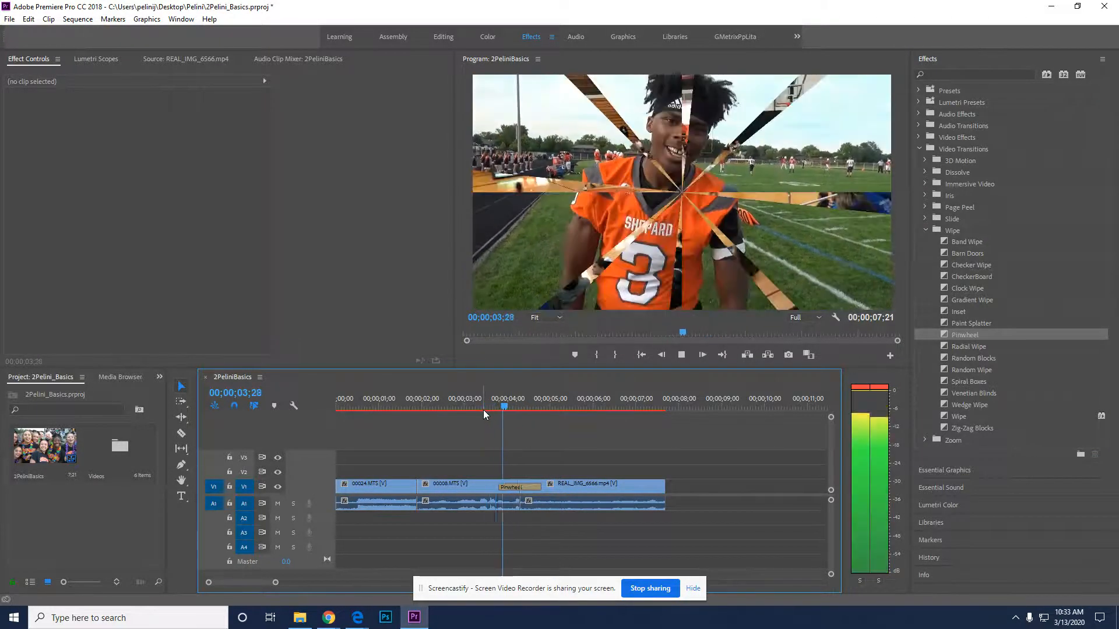
# Replace the transition between 00008.MTS and REAL_IMG_6566.mp4 with Cube Spin from the 3D Motion video transitions
pyautogui.click(924, 161)
pyautogui.moveTo(964, 173); pyautogui.dragTo(520, 484)
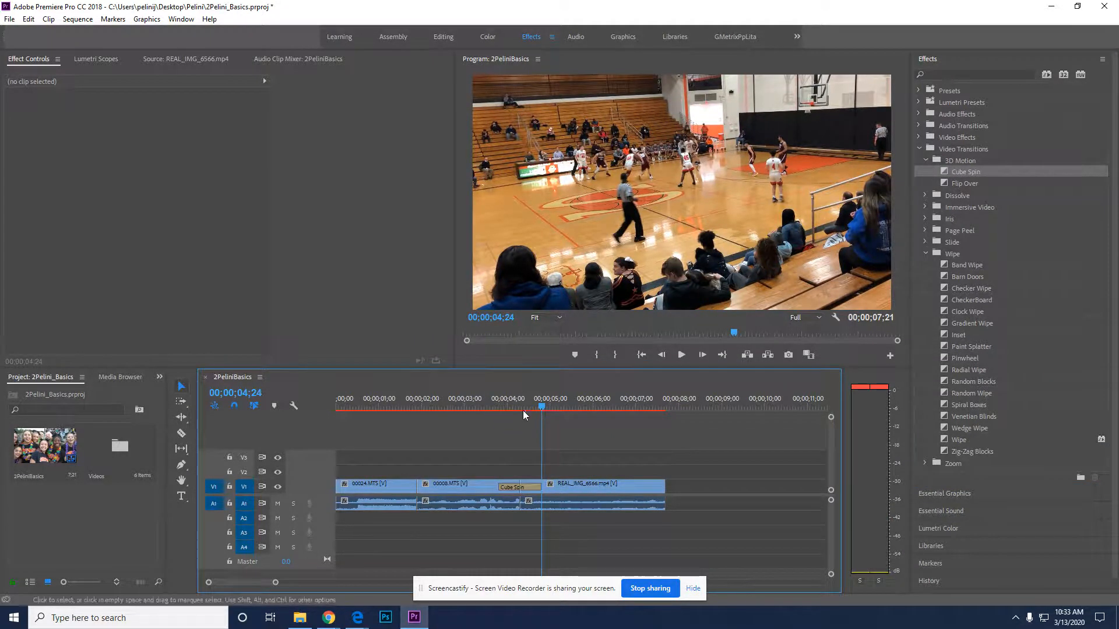
# Play back the Cube Spin transition between 00008.MTS and REAL_IMG_6566.mp4
pyautogui.moveTo(541, 407); pyautogui.dragTo(492, 411)
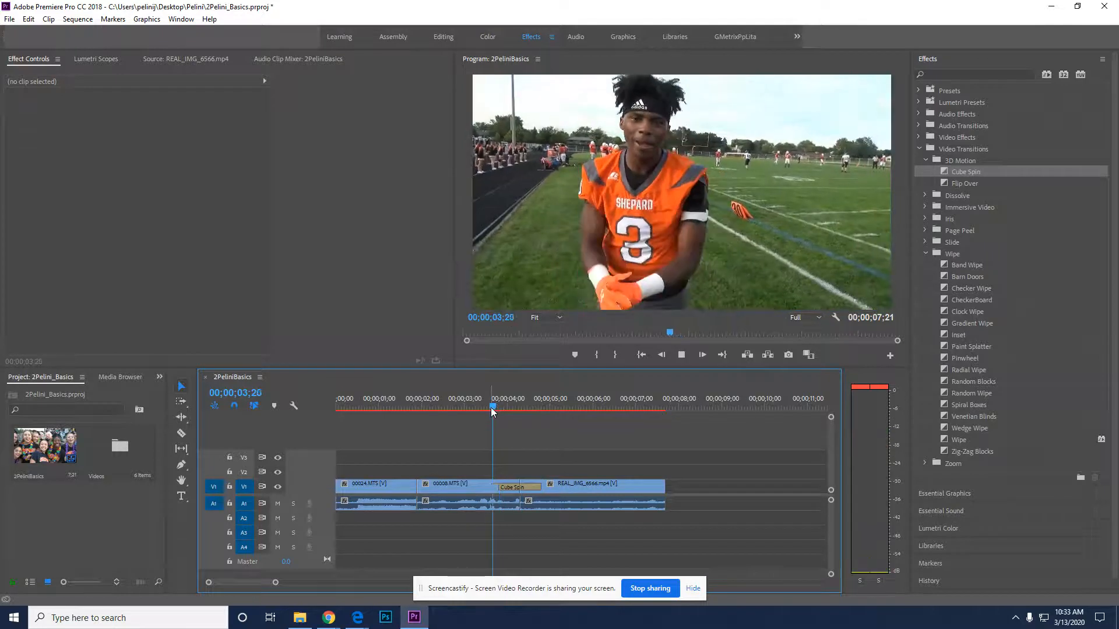
pyautogui.press('space')
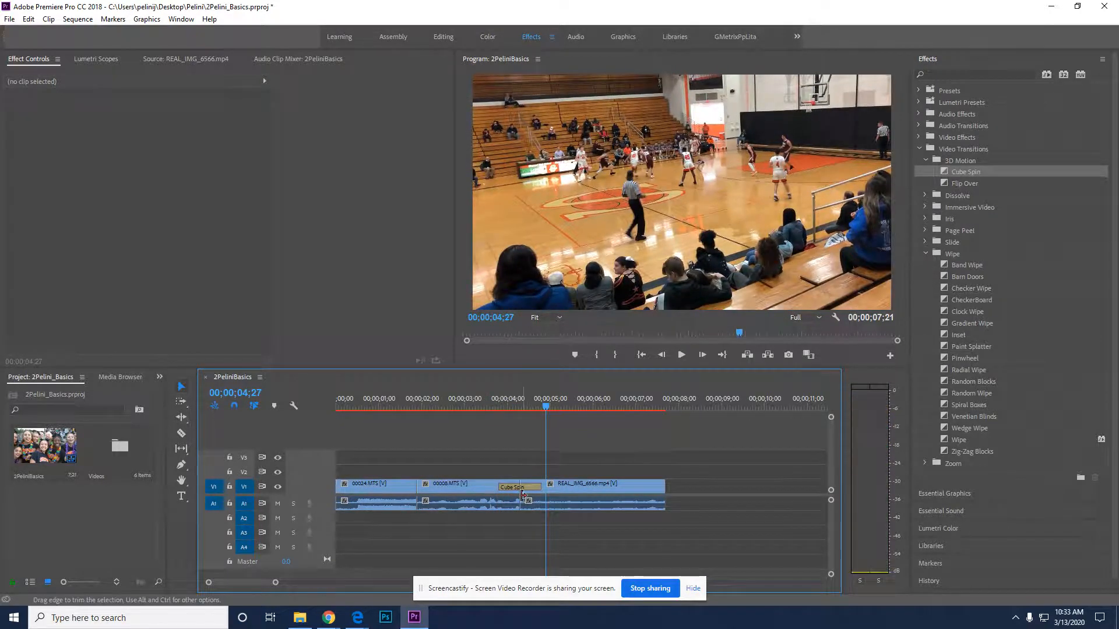
# Set the Cube Spin transition's duration to 00;00;03;00 and play the transition back
pyautogui.doubleClick(523, 487)
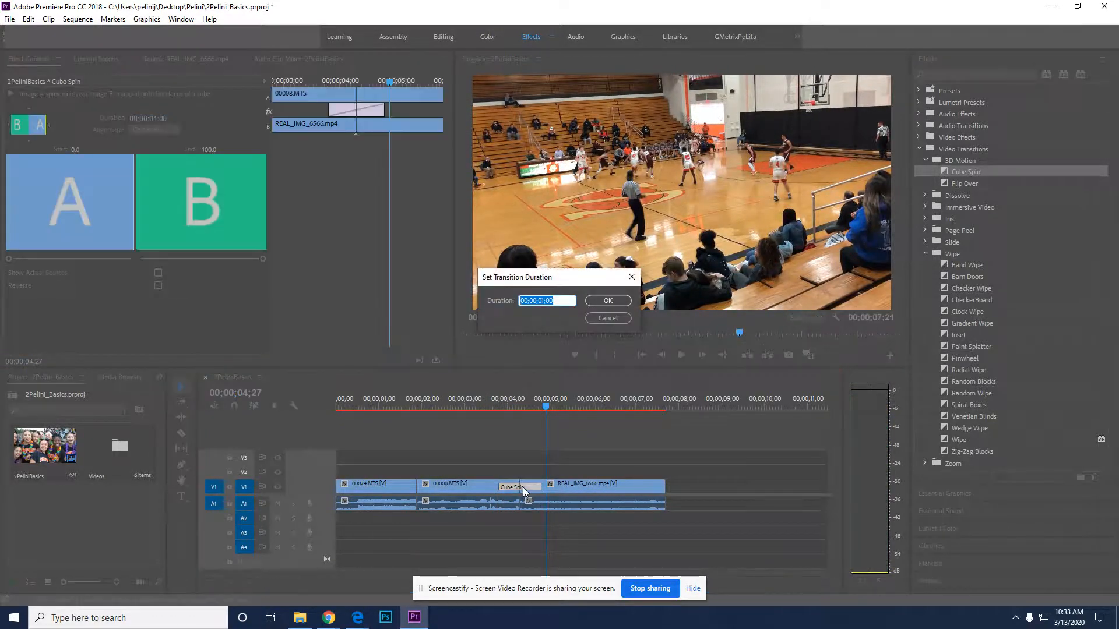
pyautogui.click(537, 300)
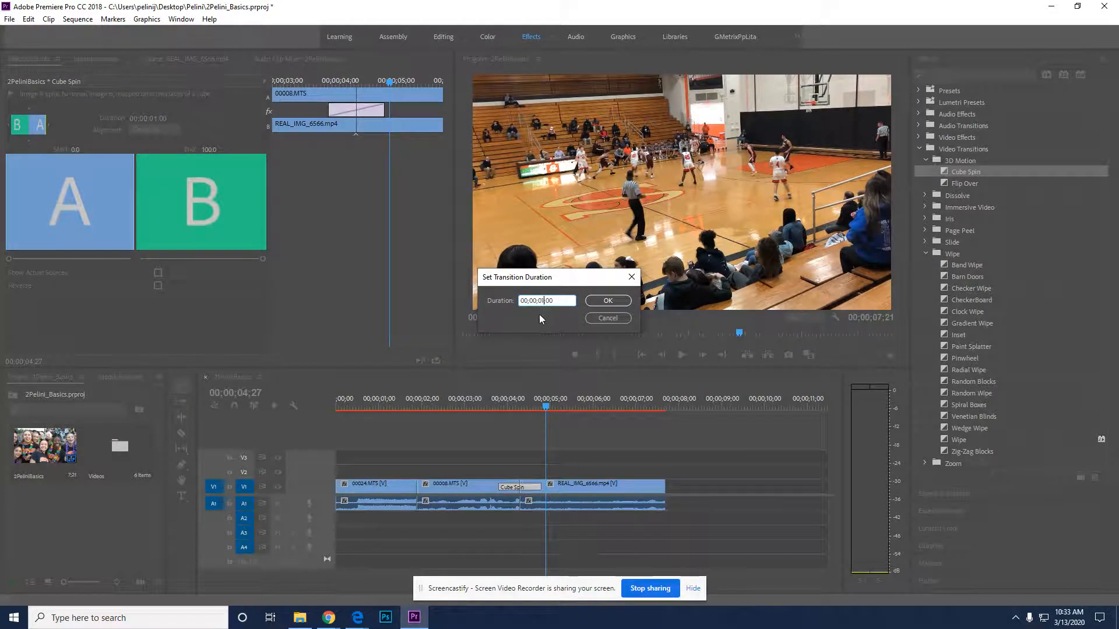
pyautogui.click(608, 301)
pyautogui.moveTo(543, 410); pyautogui.dragTo(450, 410)
pyautogui.press('space')
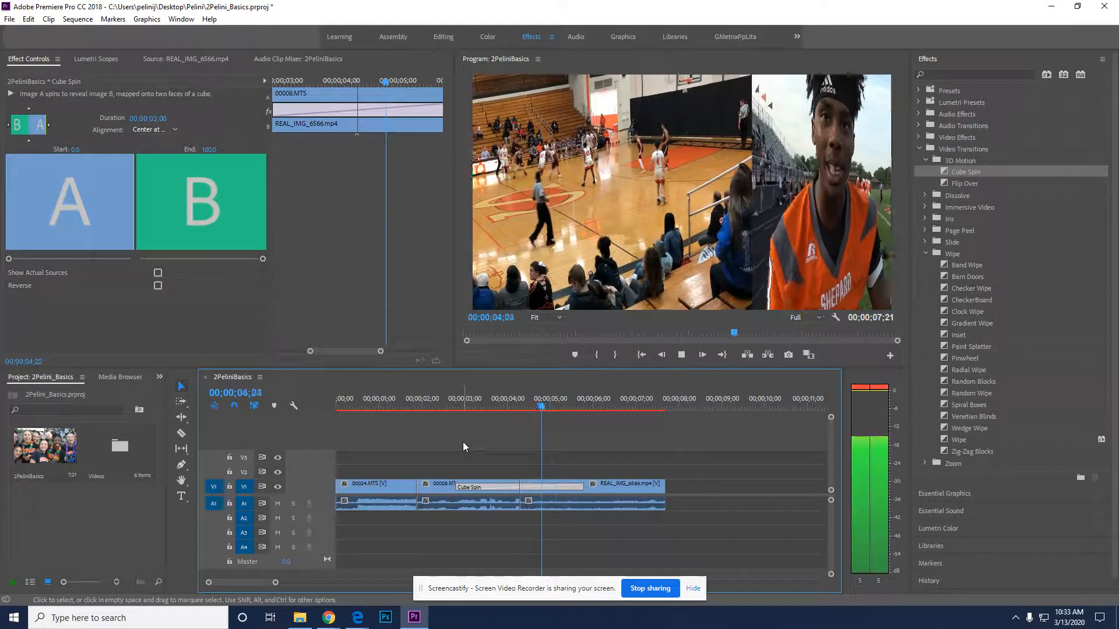
pyautogui.press('space')
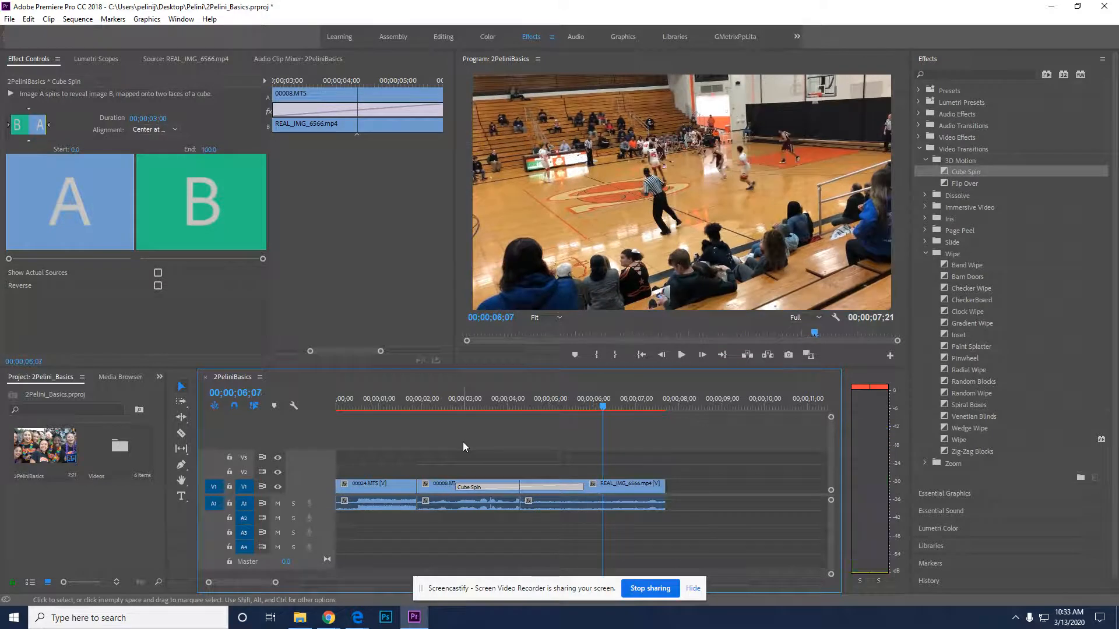
# Undo the Cube Spin duration change and play the transition back from just before it starts
pyautogui.hotkey('ctrl', 'z')
pyautogui.click(486, 406)
pyautogui.press('space')
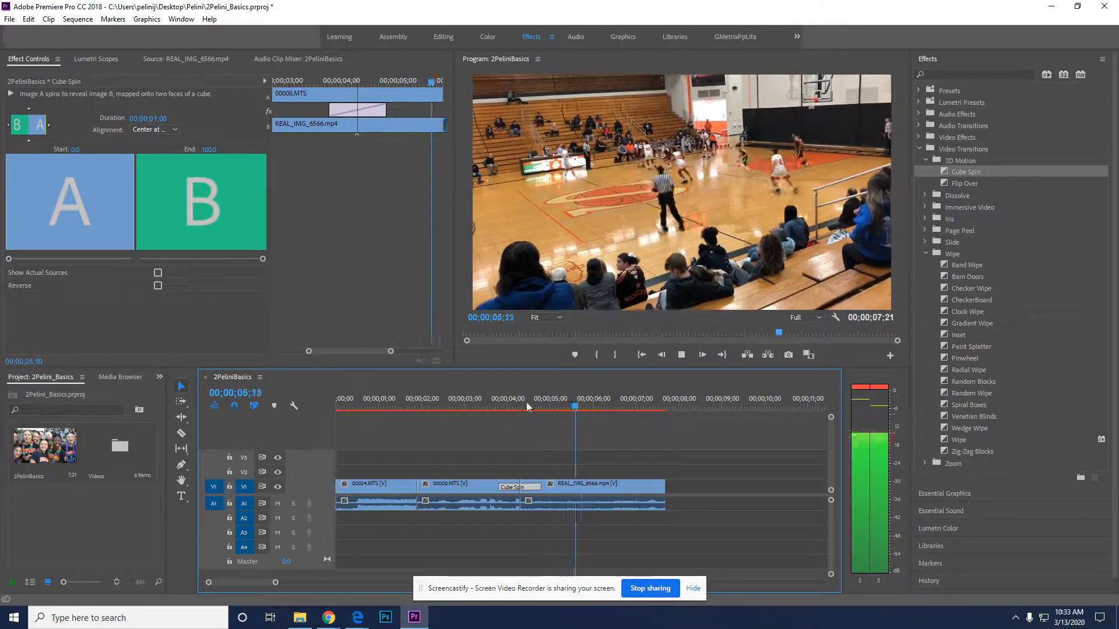
pyautogui.press('space')
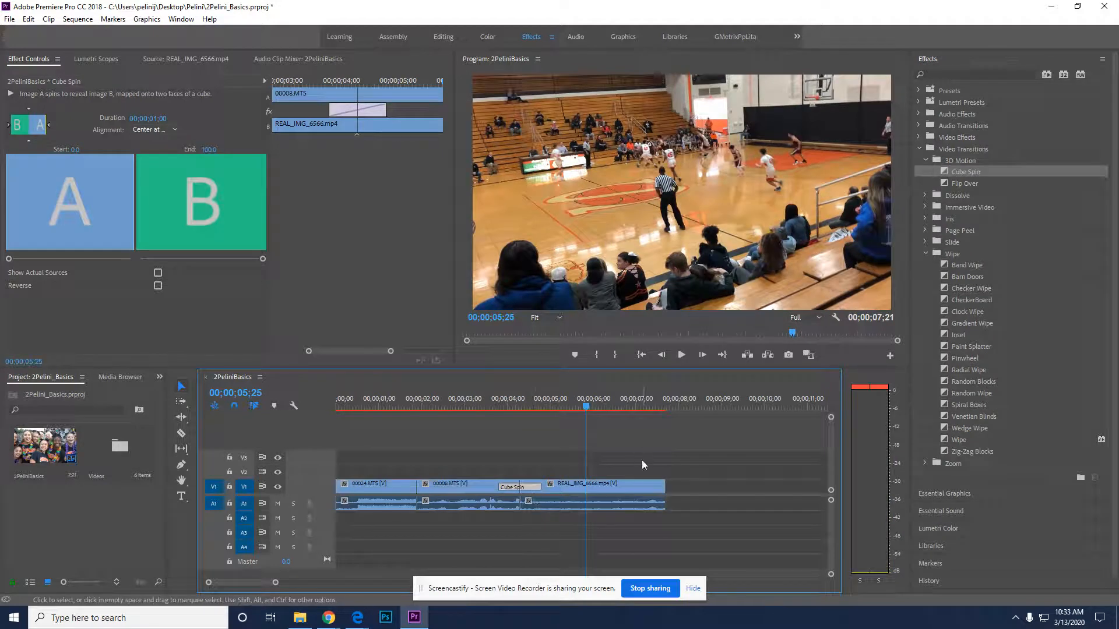
# Save the project under its existing name
pyautogui.click(28, 21)
pyautogui.moveTo(10, 19)
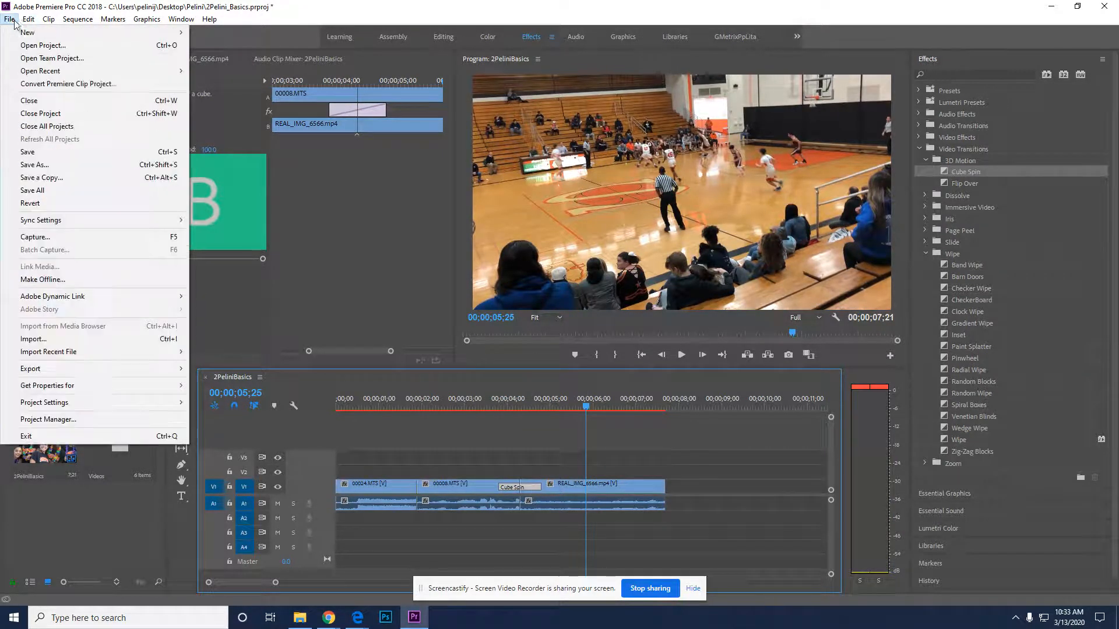
pyautogui.click(30, 153)
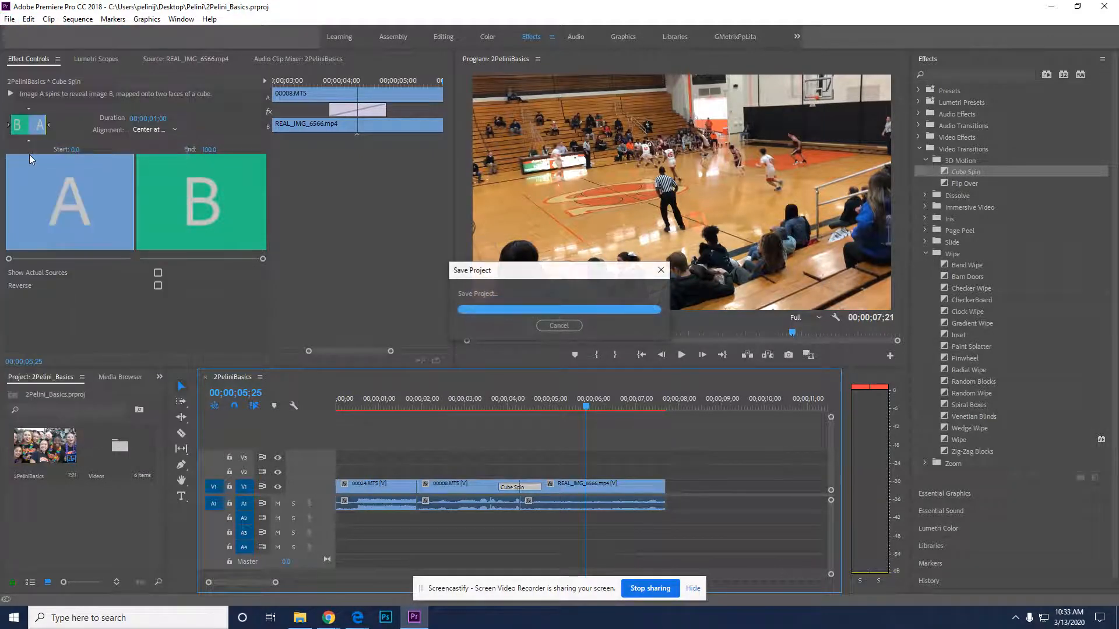
# Set the Auto Save preference to save projects automatically every 5 minutes
pyautogui.click(29, 20)
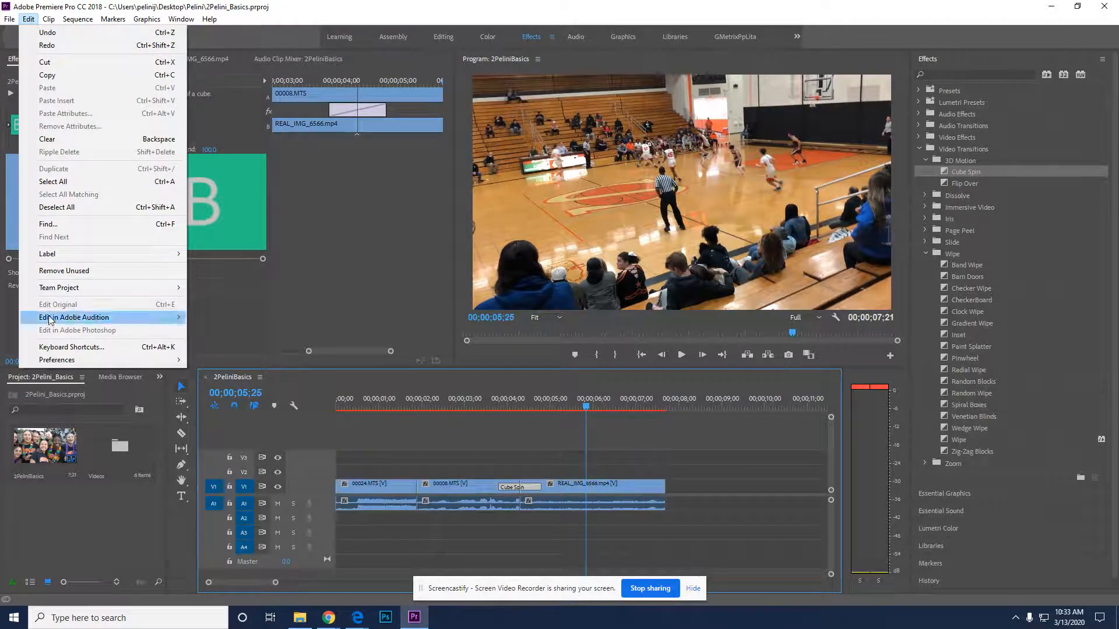
pyautogui.moveTo(69, 362)
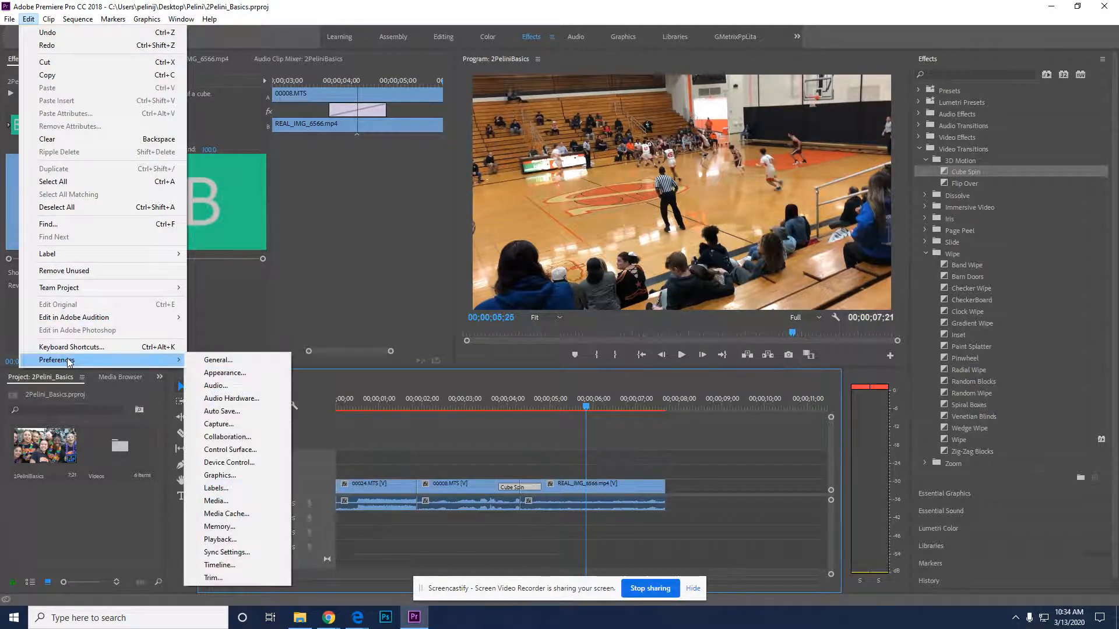
pyautogui.click(230, 412)
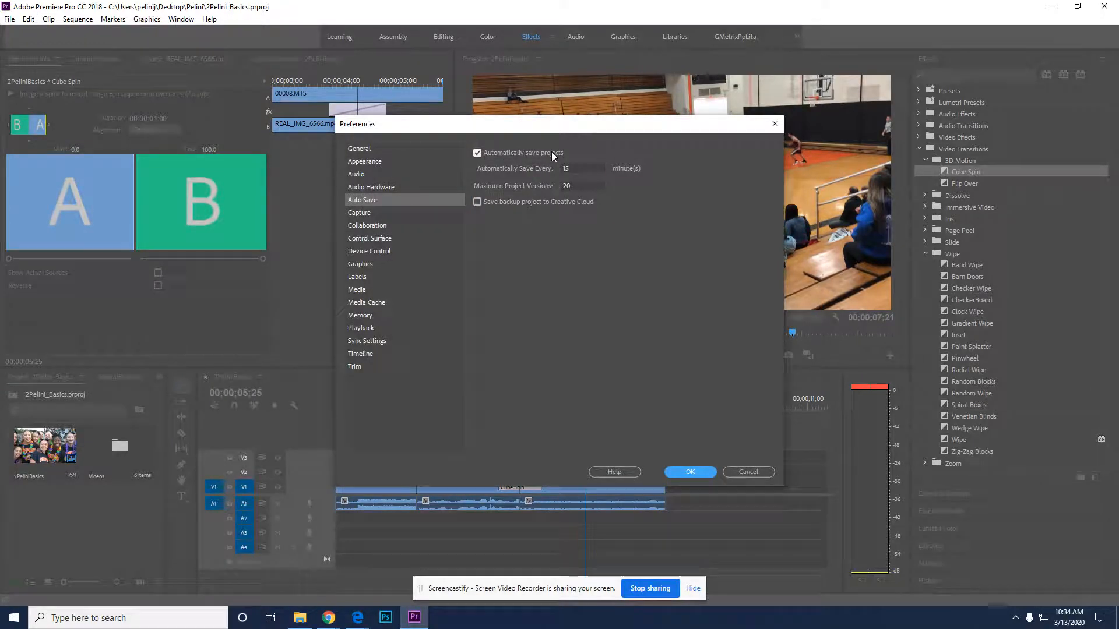
pyautogui.moveTo(574, 167); pyautogui.dragTo(557, 166)
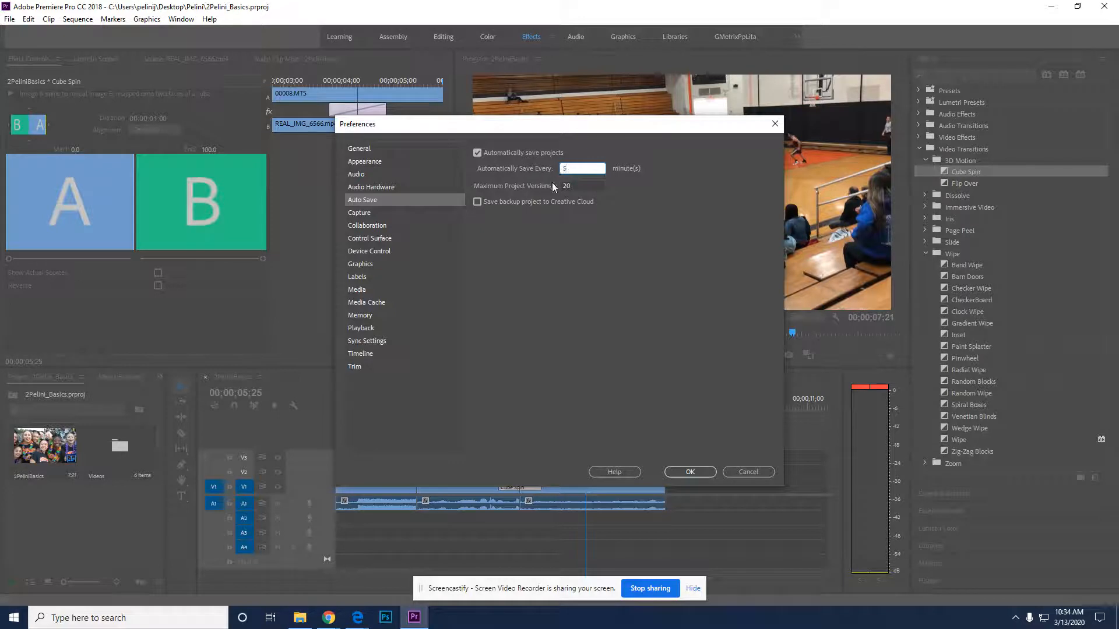
pyautogui.click(561, 186)
pyautogui.click(683, 469)
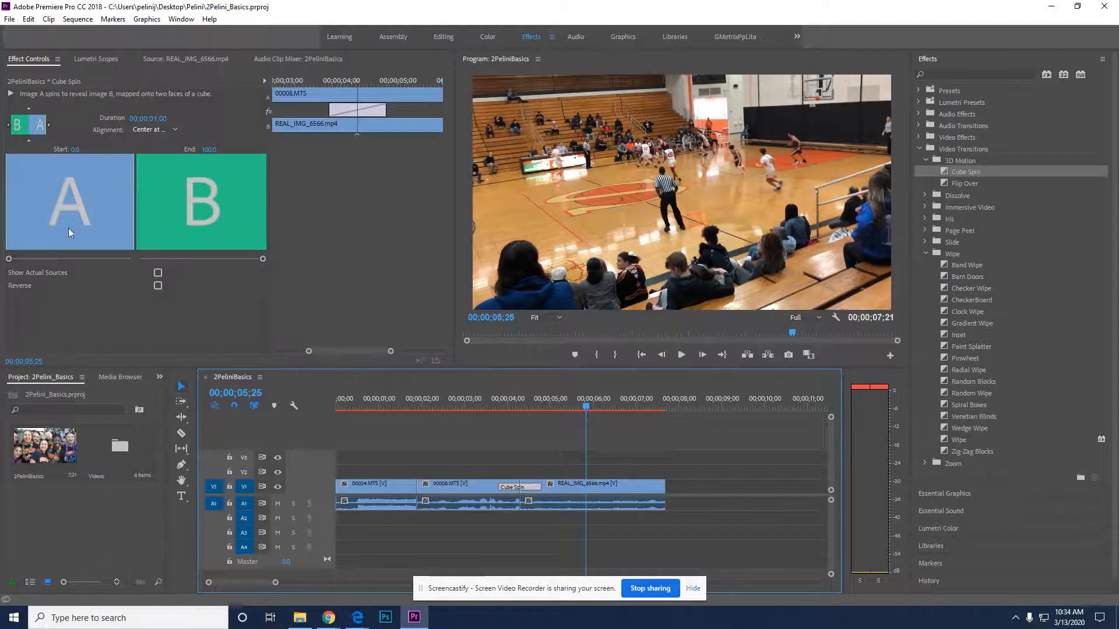
pyautogui.click(28, 19)
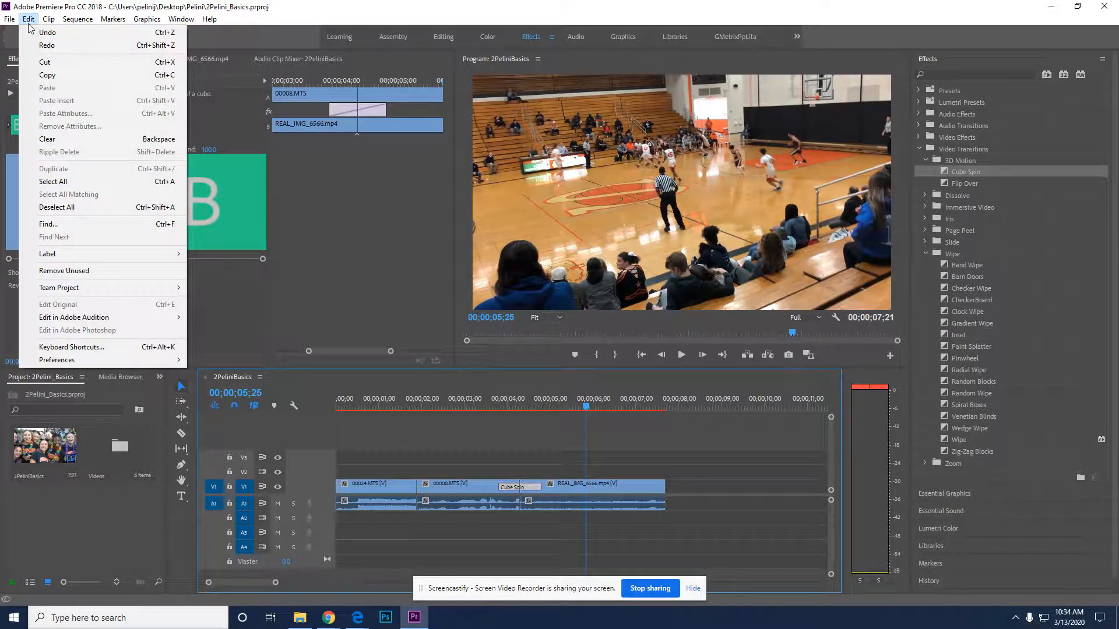
pyautogui.moveTo(115, 362)
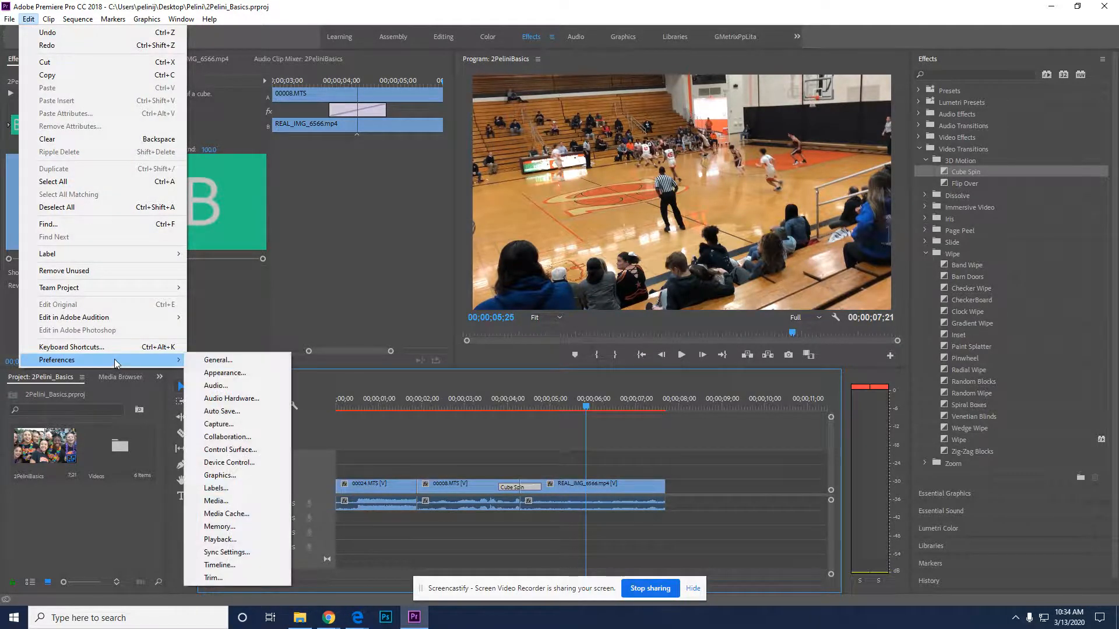
pyautogui.click(373, 391)
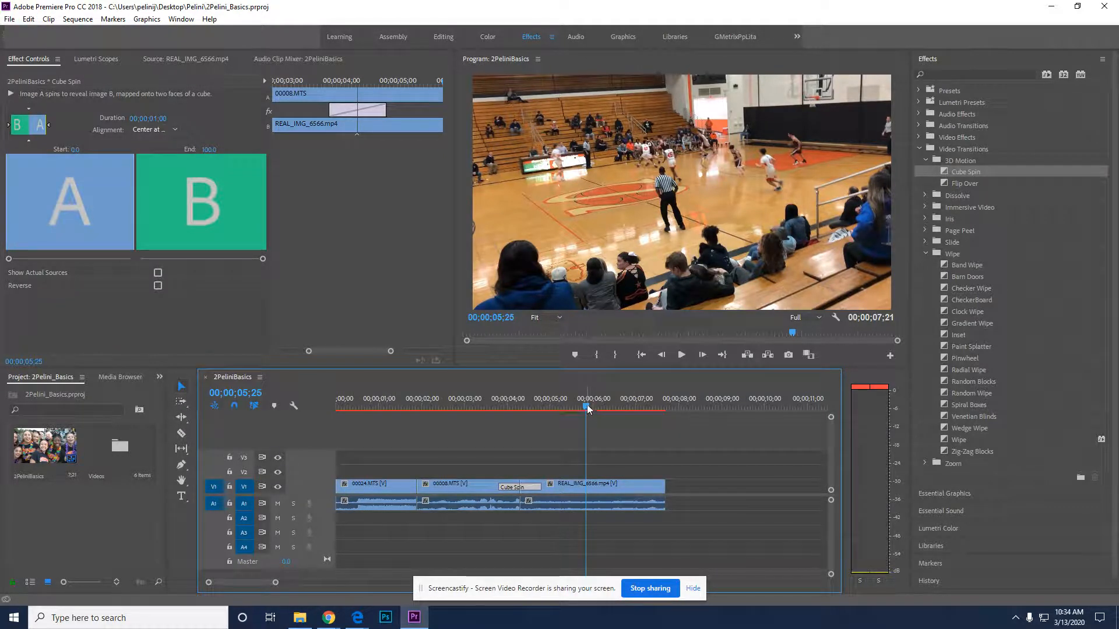
# Save the project again
pyautogui.hotkey('ctrl', 's')
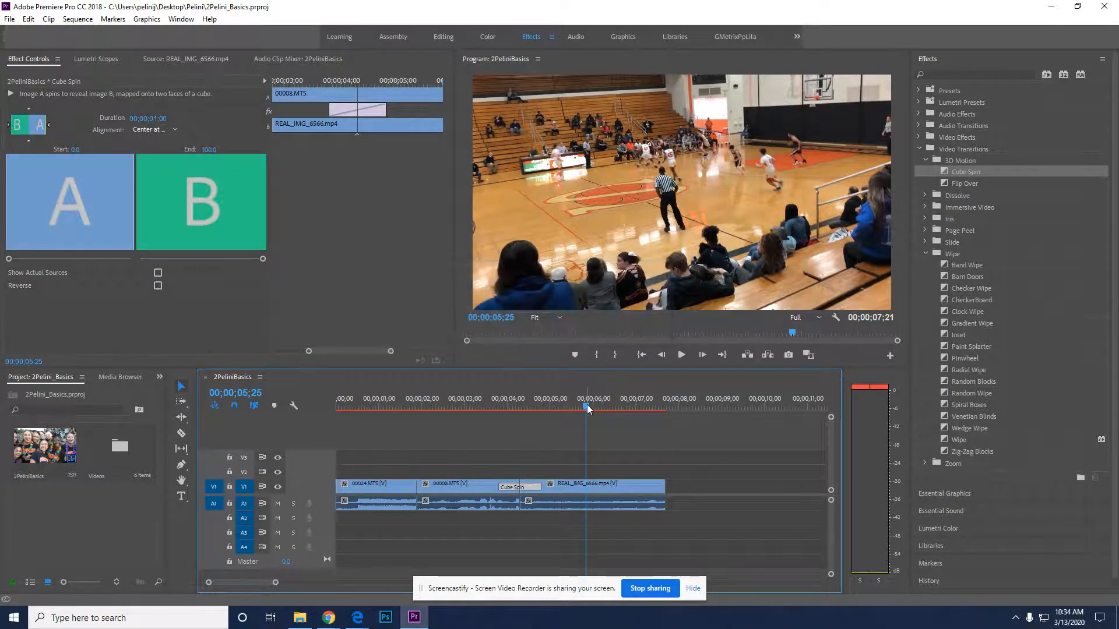